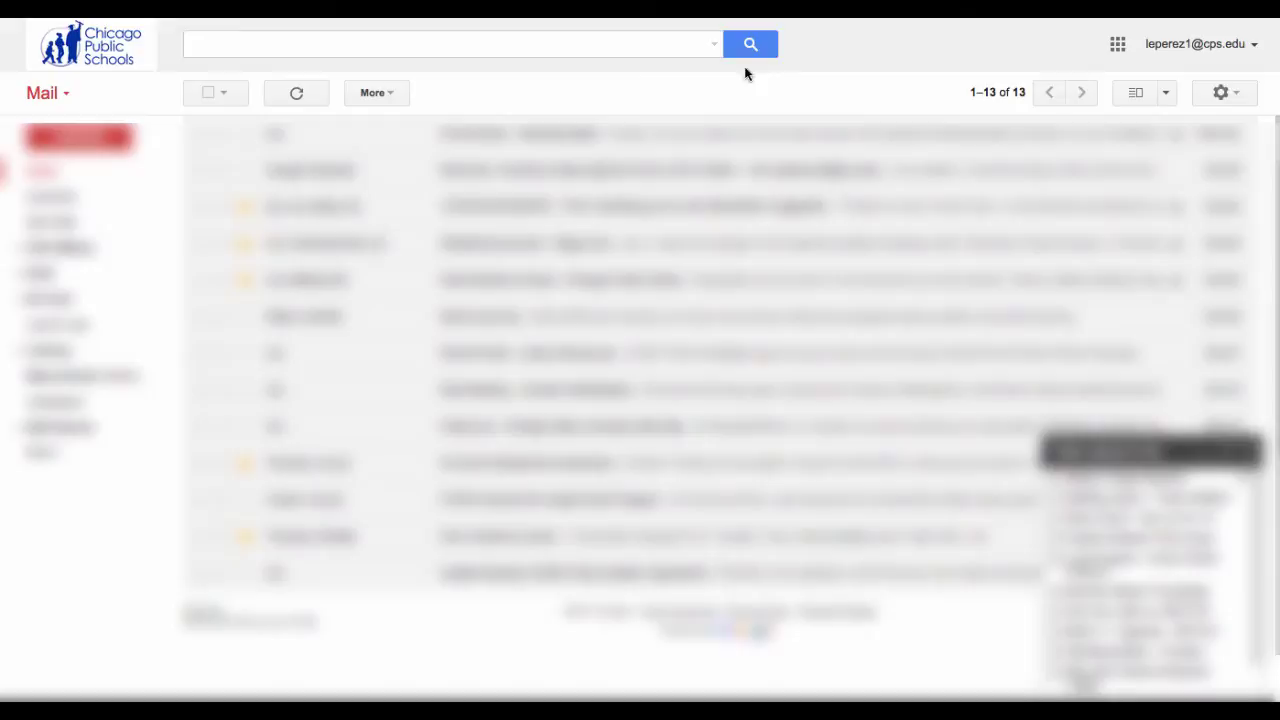
Open the Google apps launcher from the Gmail inbox.
{"action": "left_click", "coordinate": [1117, 44]}
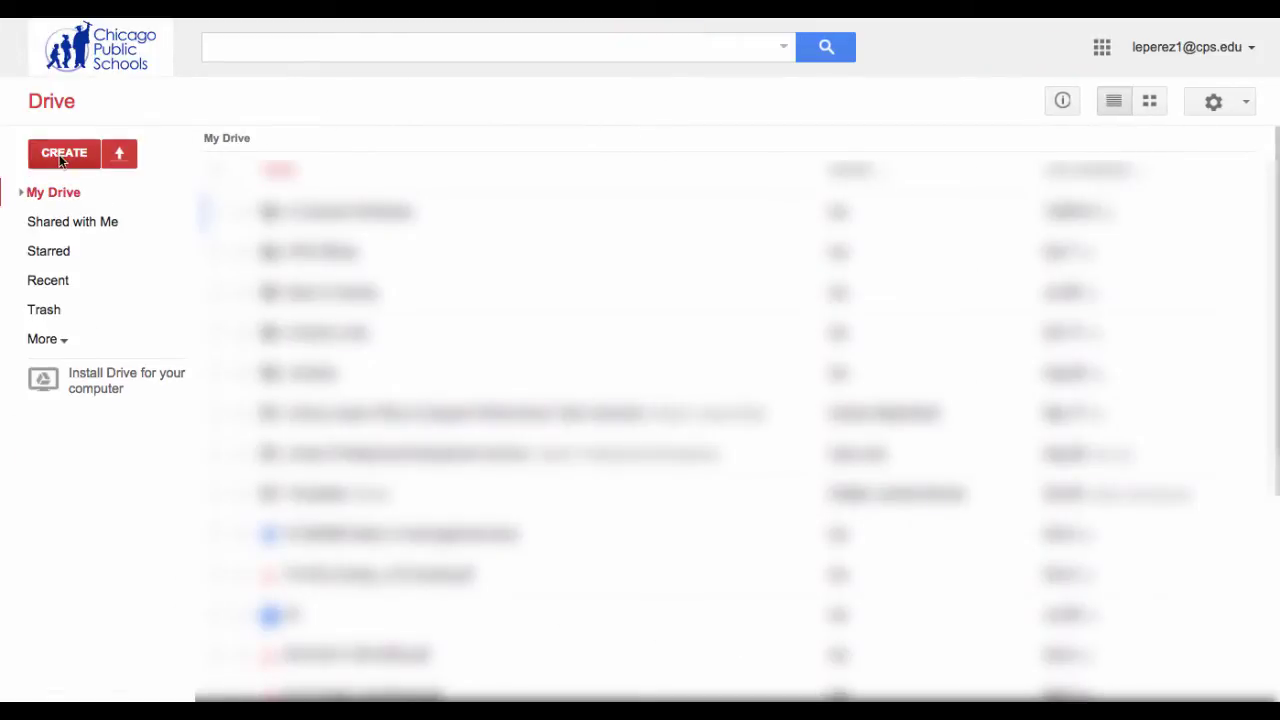
Create a new blank Google Form from Drive's create menu.
{"action": "left_click", "coordinate": [60, 158]}
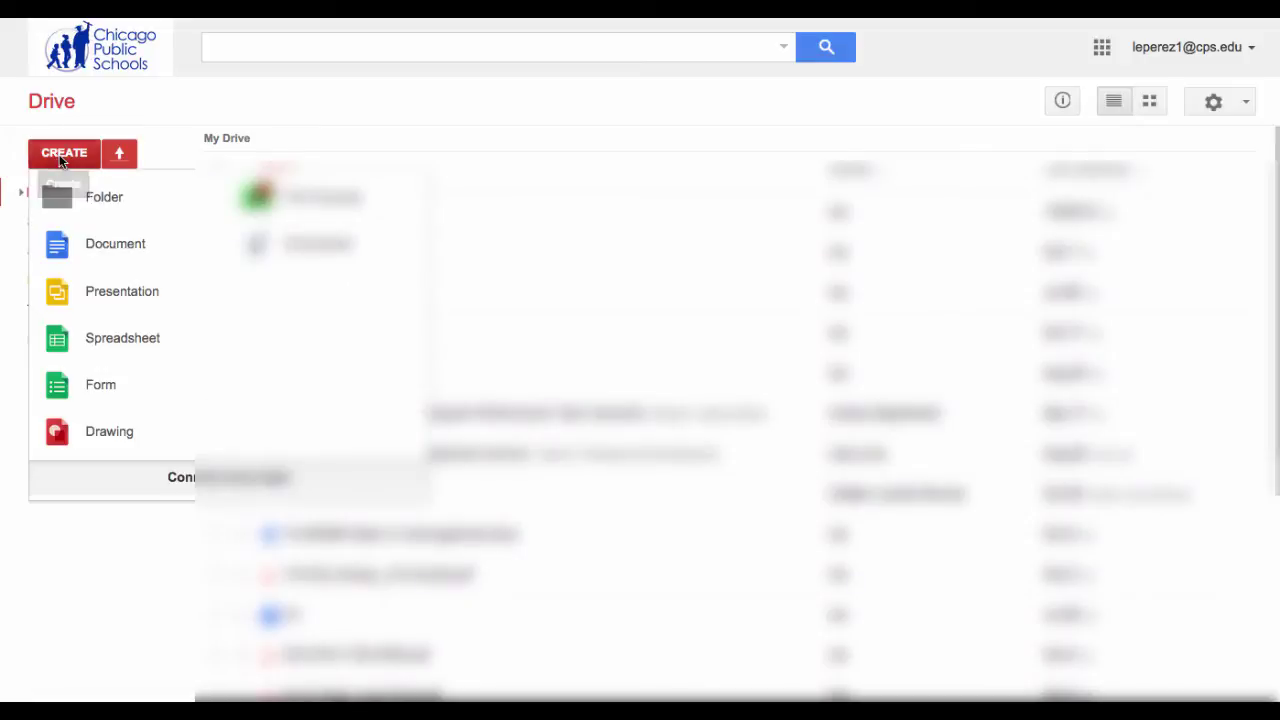
{"action": "left_click", "coordinate": [65, 404]}
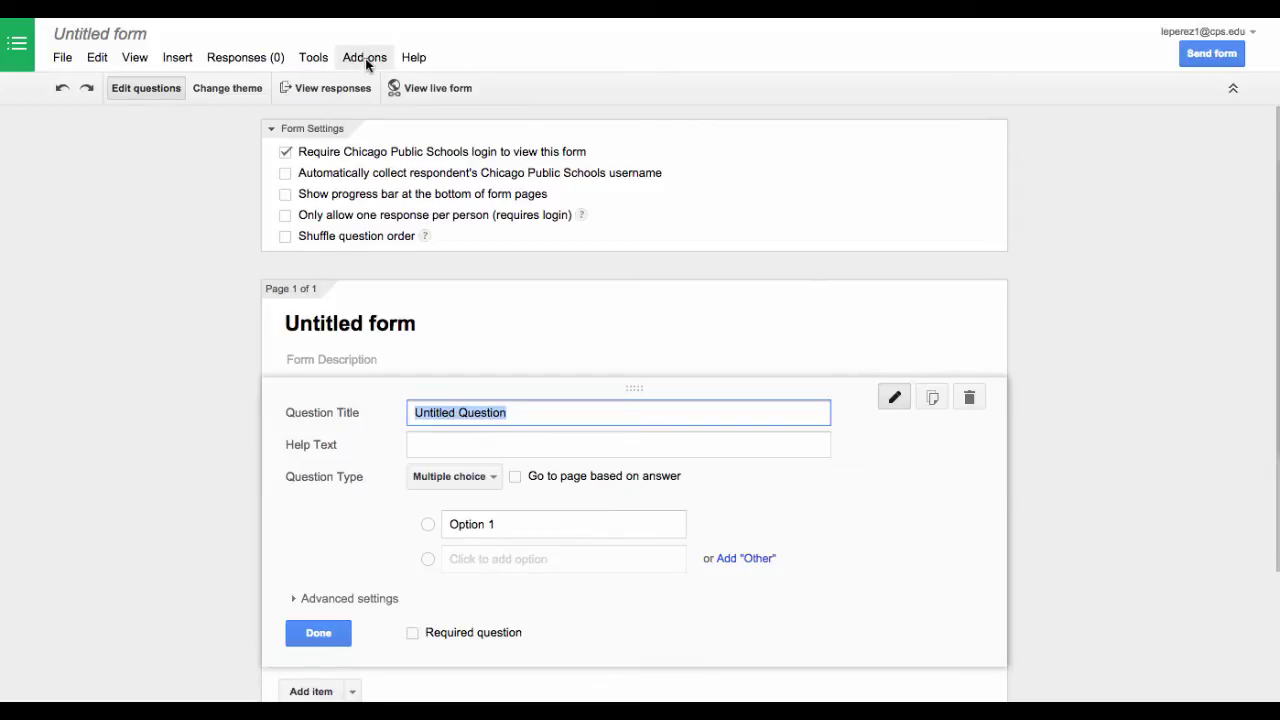
Open the Get add-ons gallery and find the free Form Notifications add-on.
{"action": "left_click", "coordinate": [366, 60]}
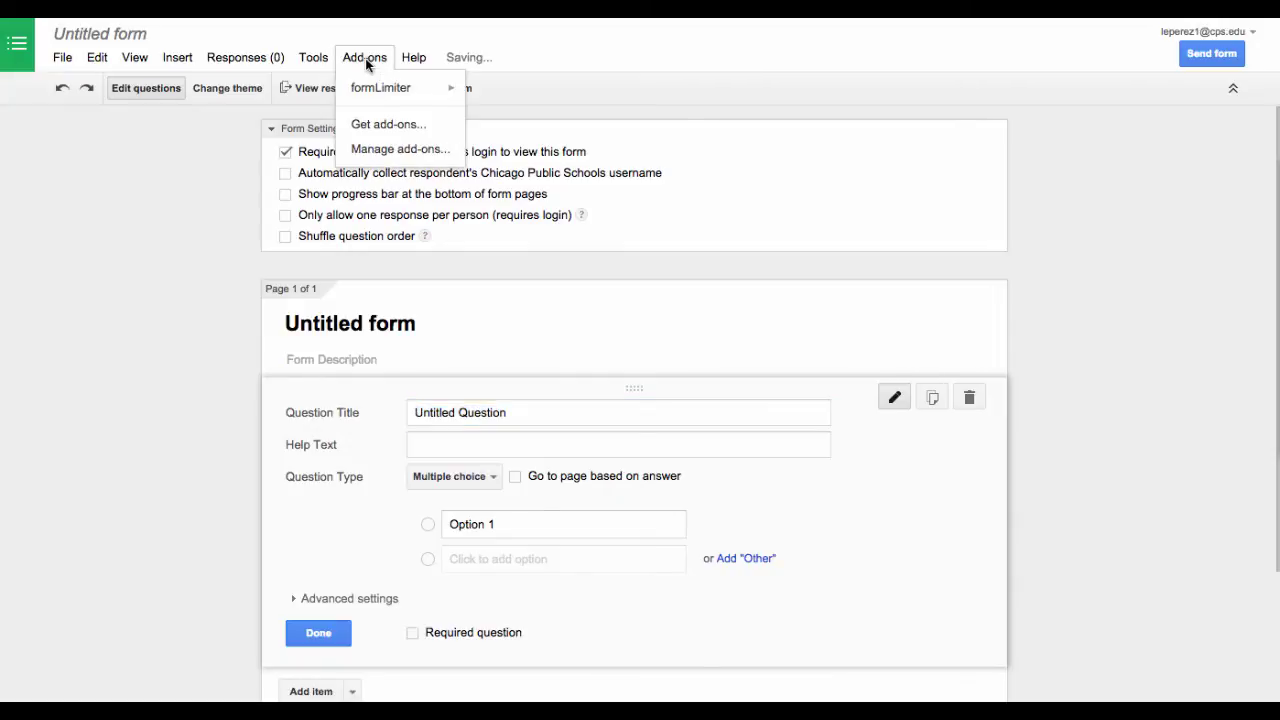
{"action": "left_click", "coordinate": [386, 126]}
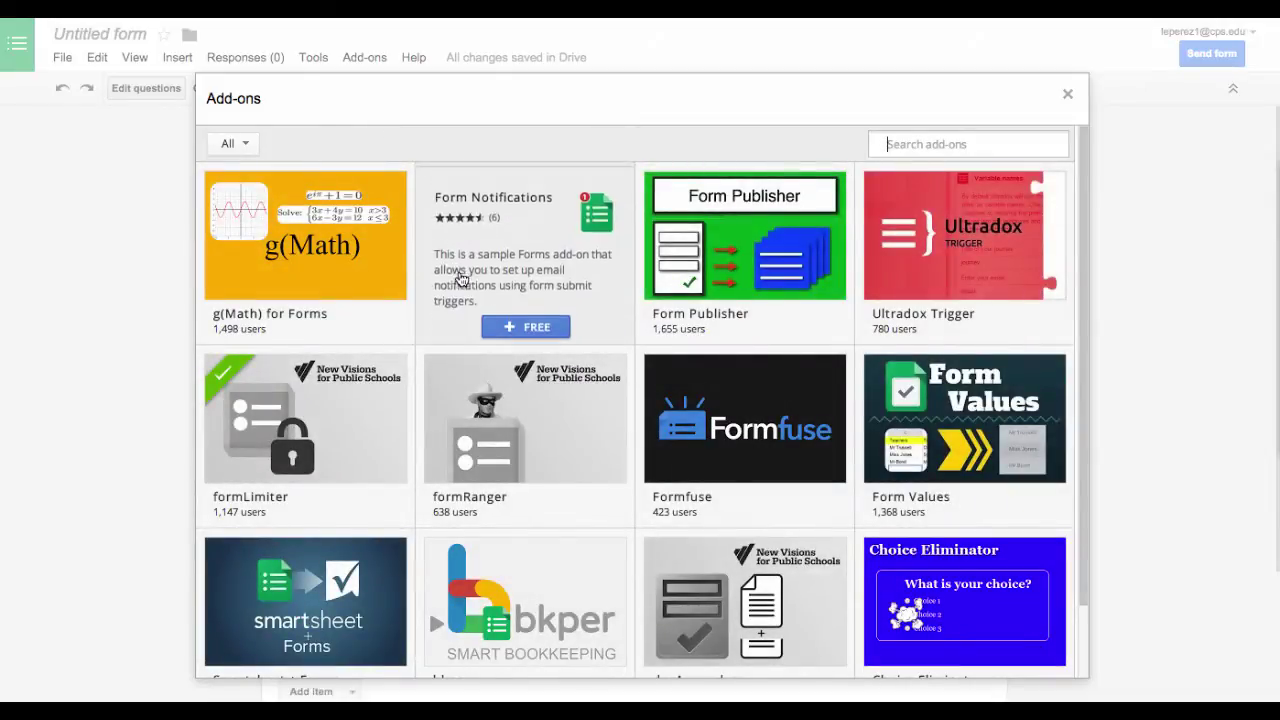
{"action": "scroll", "coordinate": [460, 277], "scroll_direction": "down", "scroll_amount": 1}
{"action": "scroll", "coordinate": [460, 279], "scroll_direction": "up", "scroll_amount": 1}
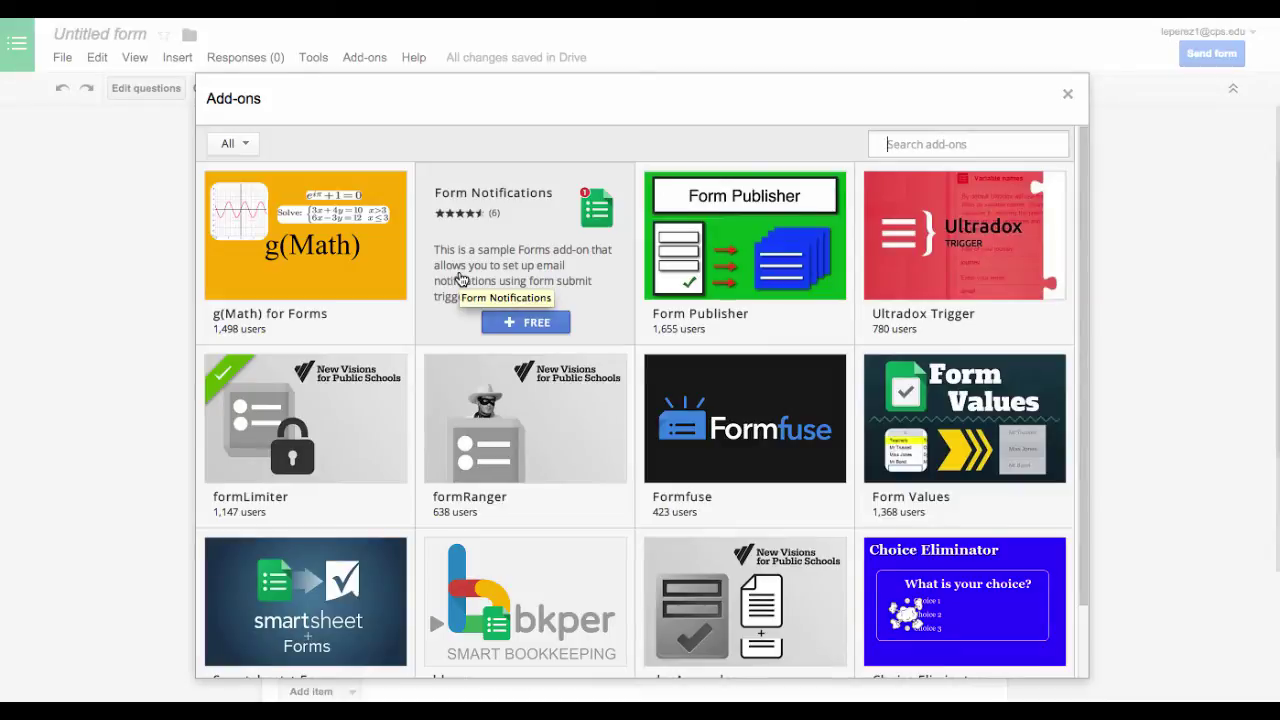
{"action": "scroll", "coordinate": [460, 279], "scroll_direction": "down", "scroll_amount": 1}
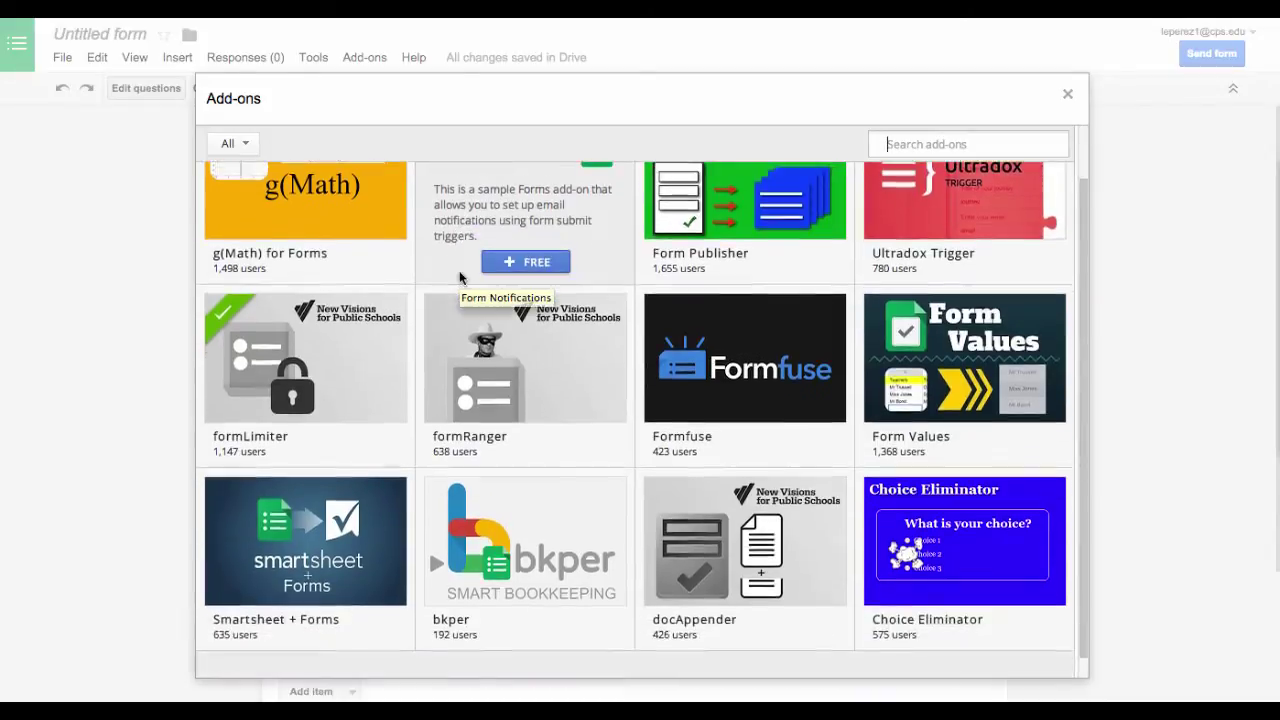
{"action": "scroll", "coordinate": [460, 279], "scroll_direction": "up", "scroll_amount": 1}
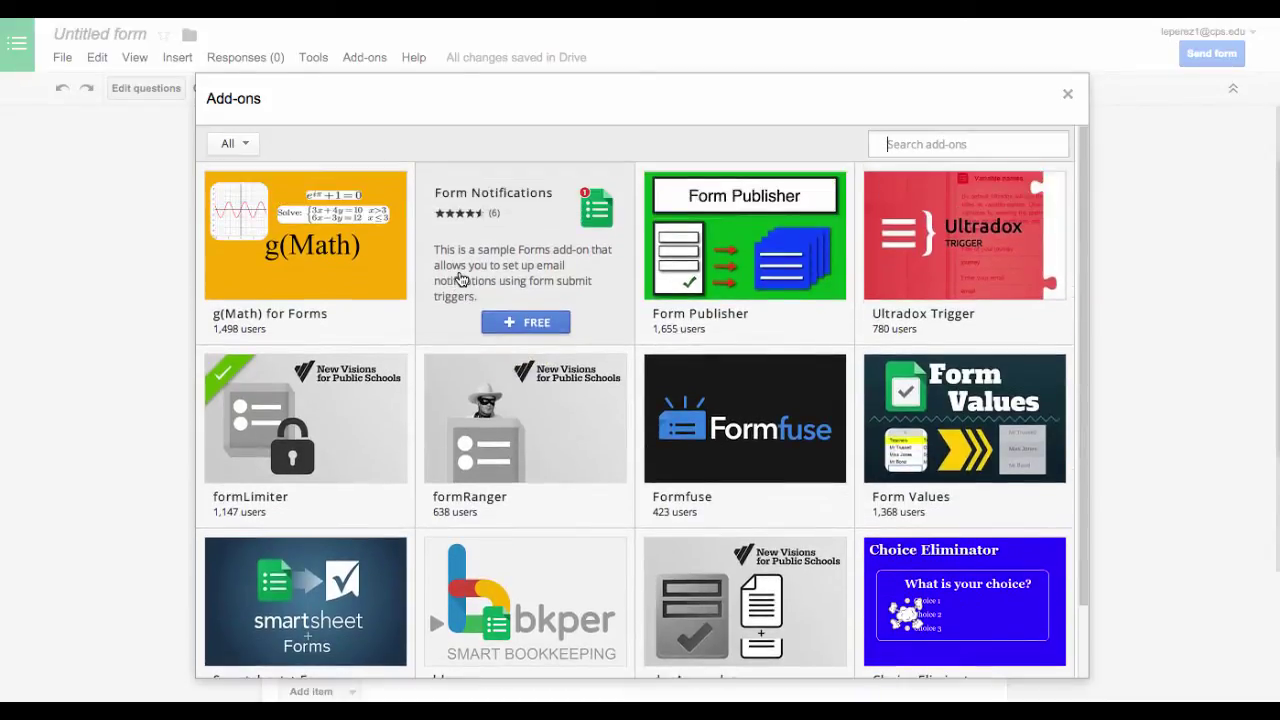
Install the free Form Notifications add-on, accept its permissions, and dismiss the welcome tip.
{"action": "left_click", "coordinate": [525, 323]}
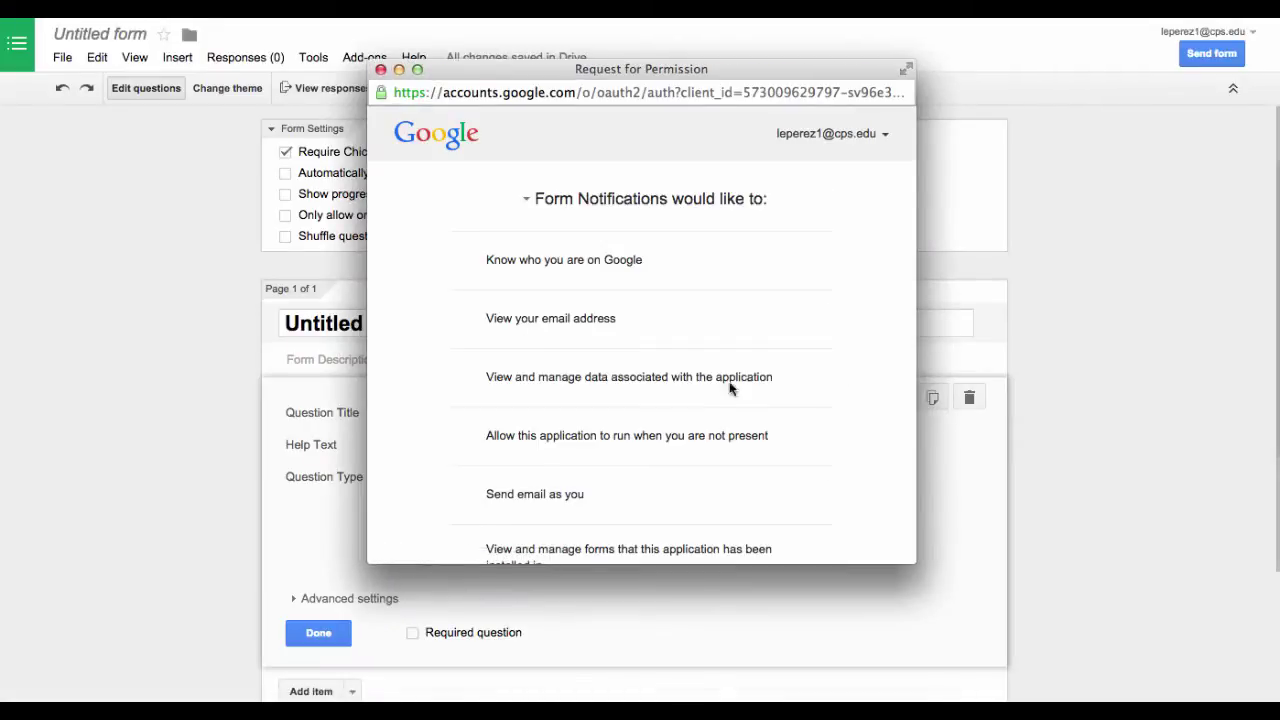
{"action": "scroll", "coordinate": [806, 420], "scroll_direction": "down", "scroll_amount": 5}
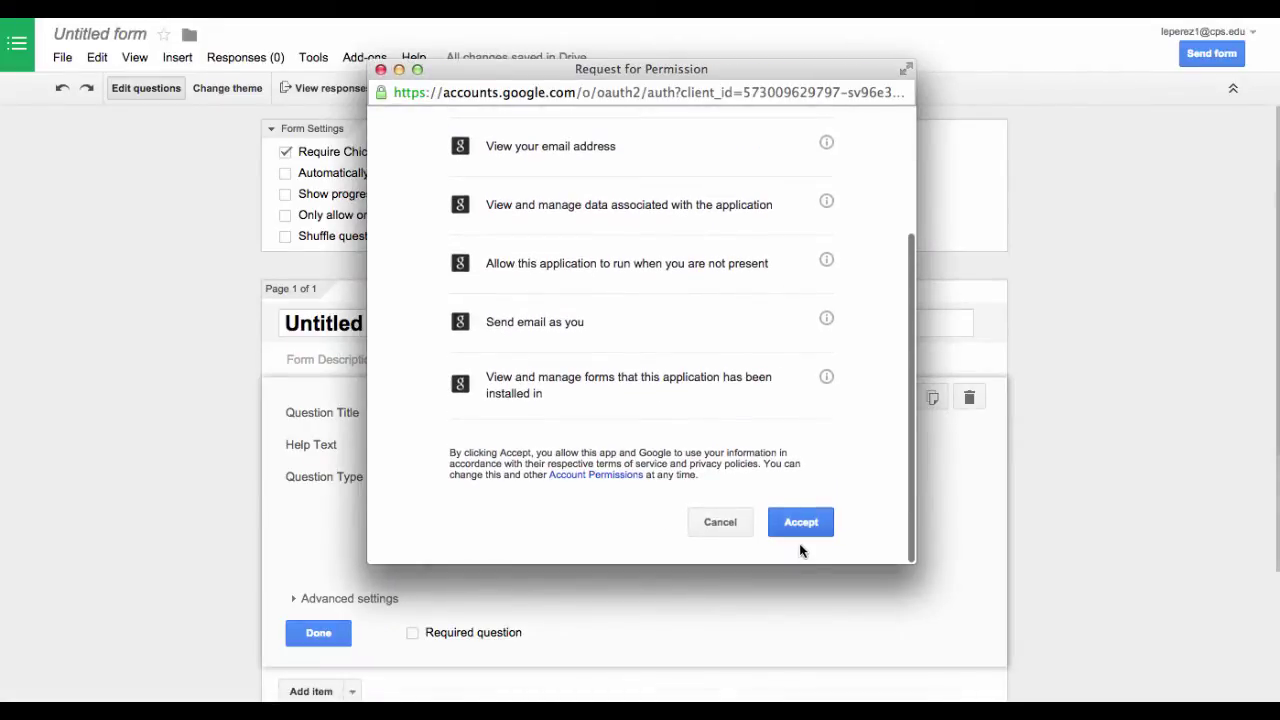
{"action": "left_click", "coordinate": [801, 531]}
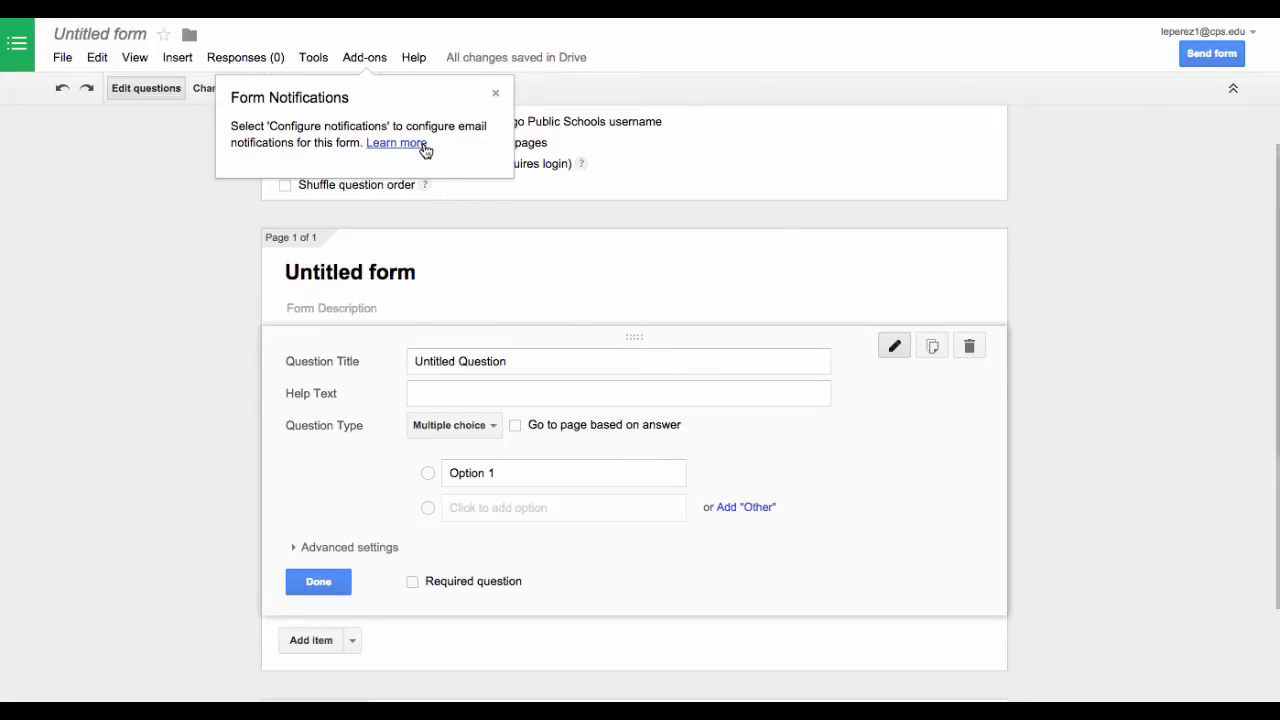
{"action": "left_click", "coordinate": [496, 96]}
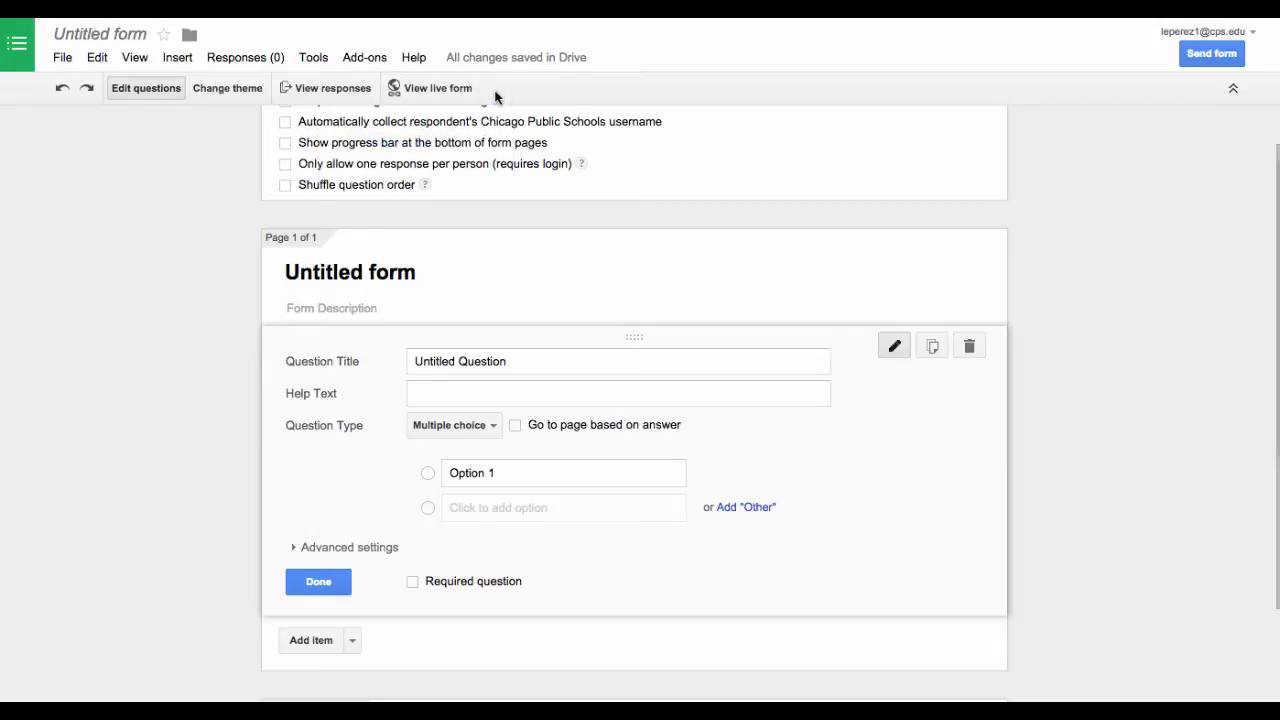
Open Form Notifications' Configure notifications panel from the Add-ons menu.
{"action": "left_click", "coordinate": [366, 58]}
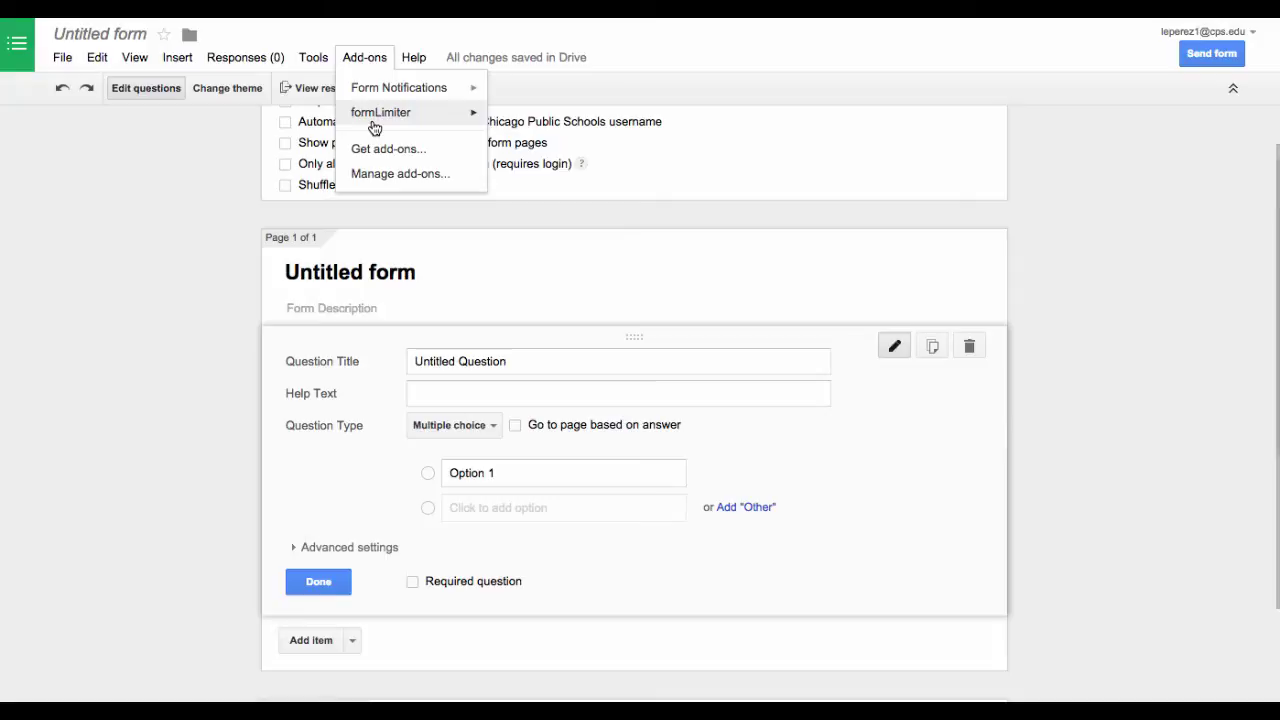
{"action": "mouse_move", "coordinate": [375, 128]}
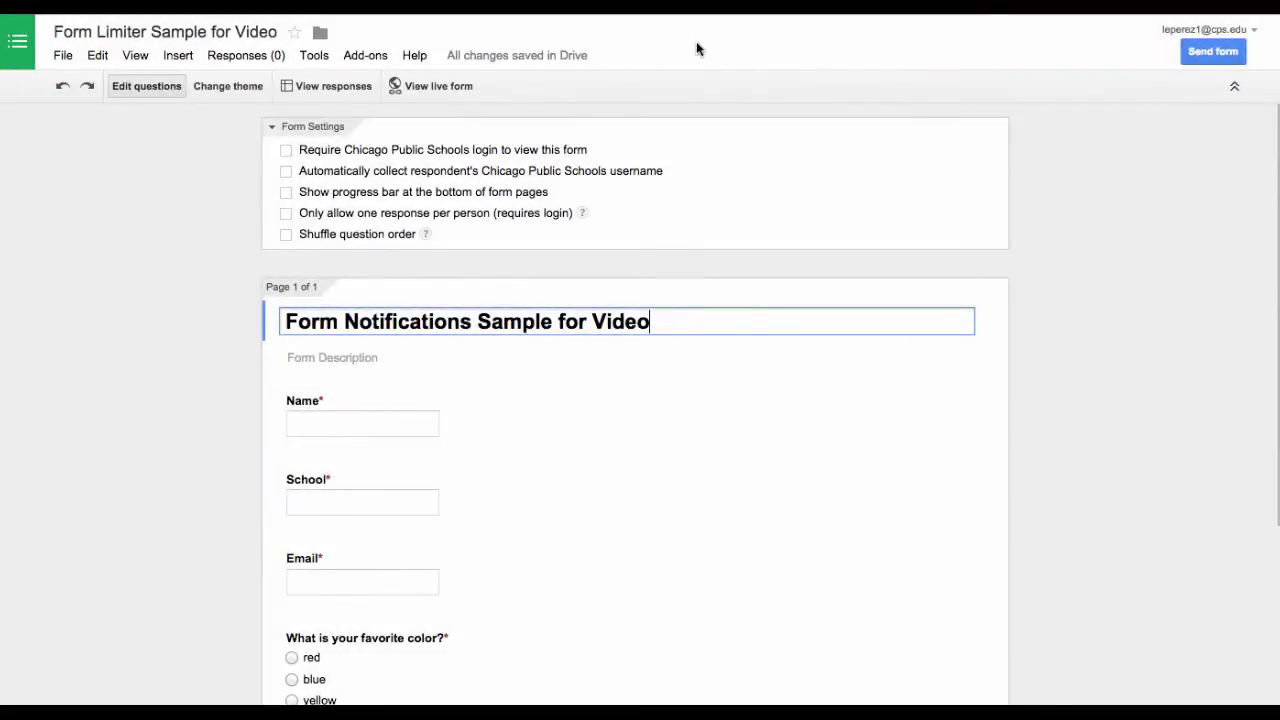
{"action": "left_click", "coordinate": [355, 55]}
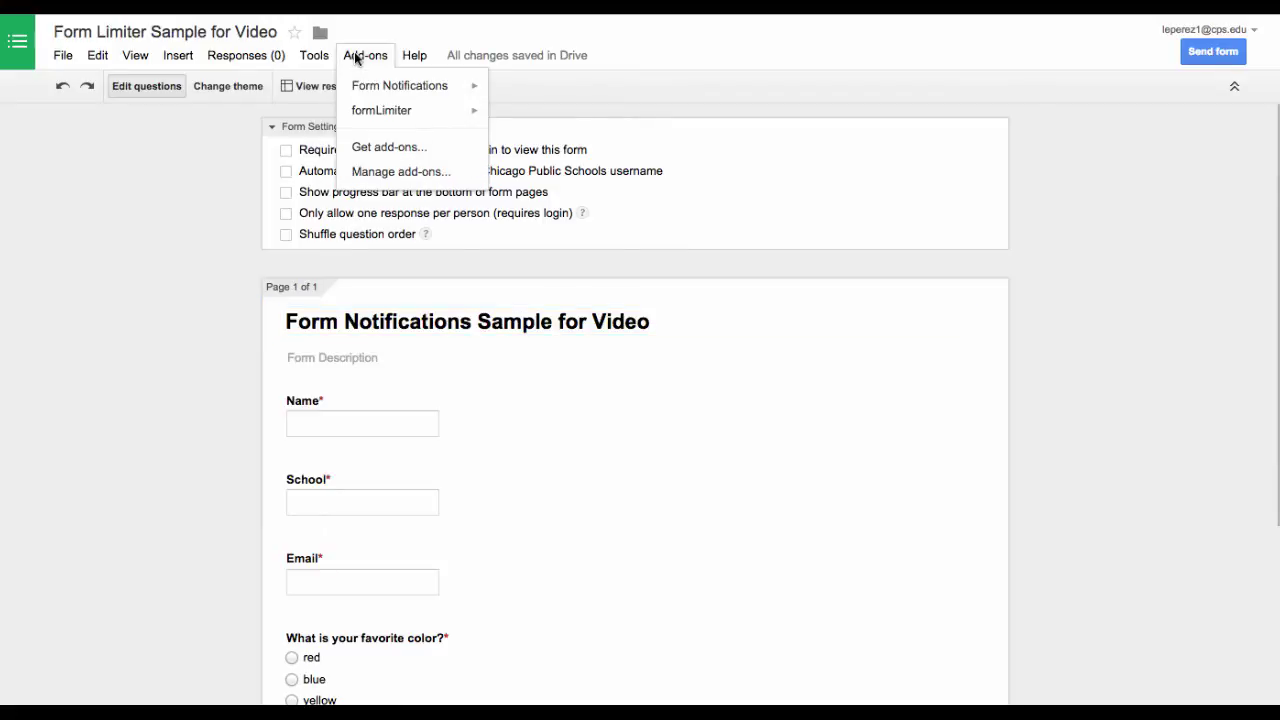
{"action": "mouse_move", "coordinate": [368, 117]}
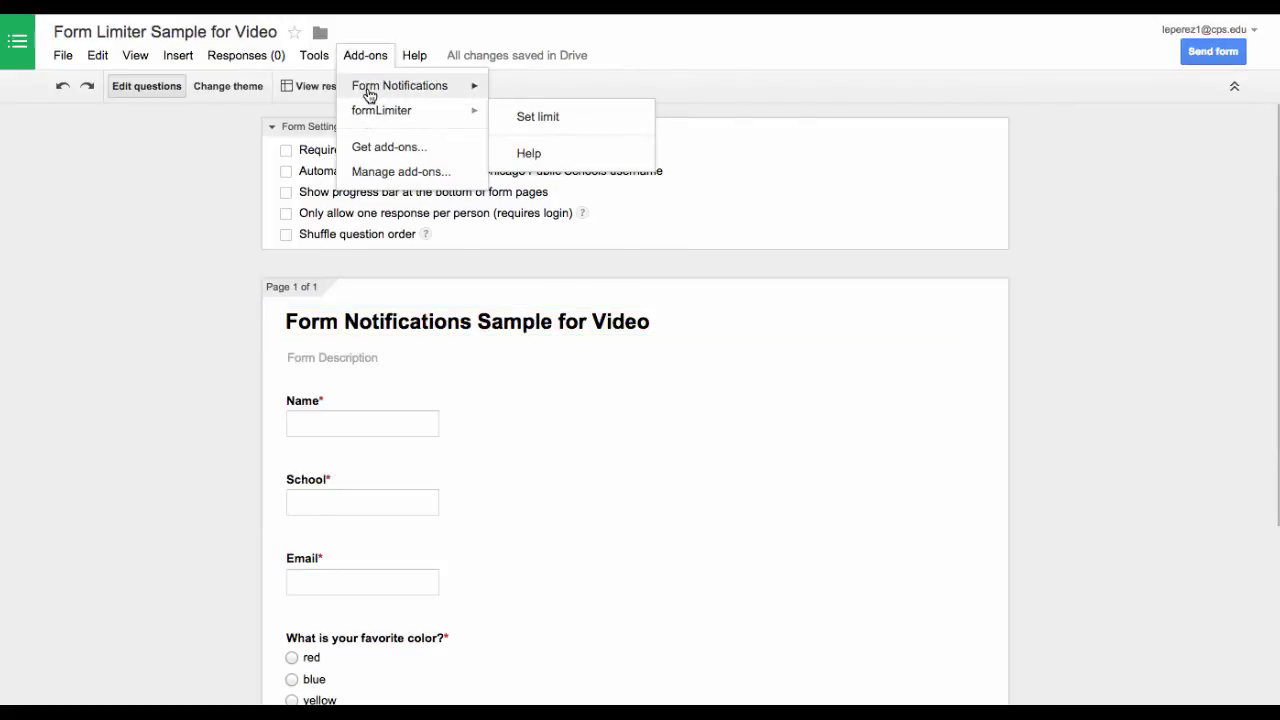
{"action": "mouse_move", "coordinate": [368, 93]}
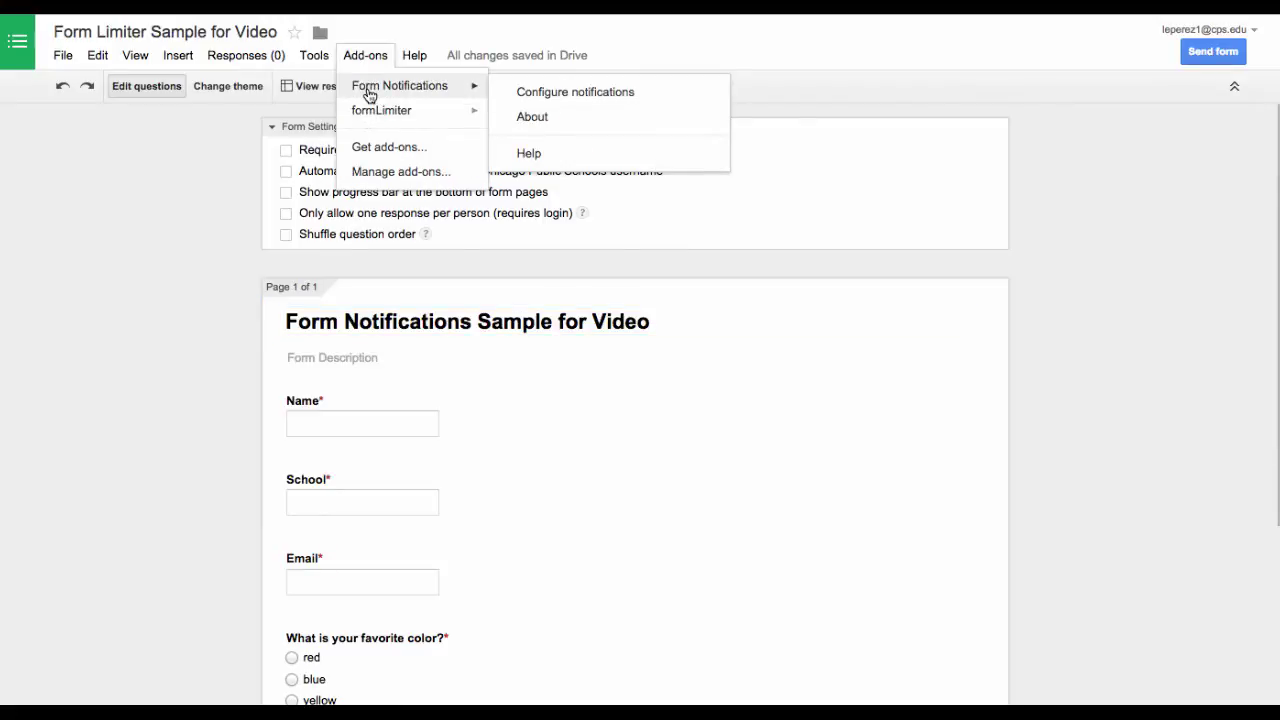
{"action": "left_click", "coordinate": [566, 94]}
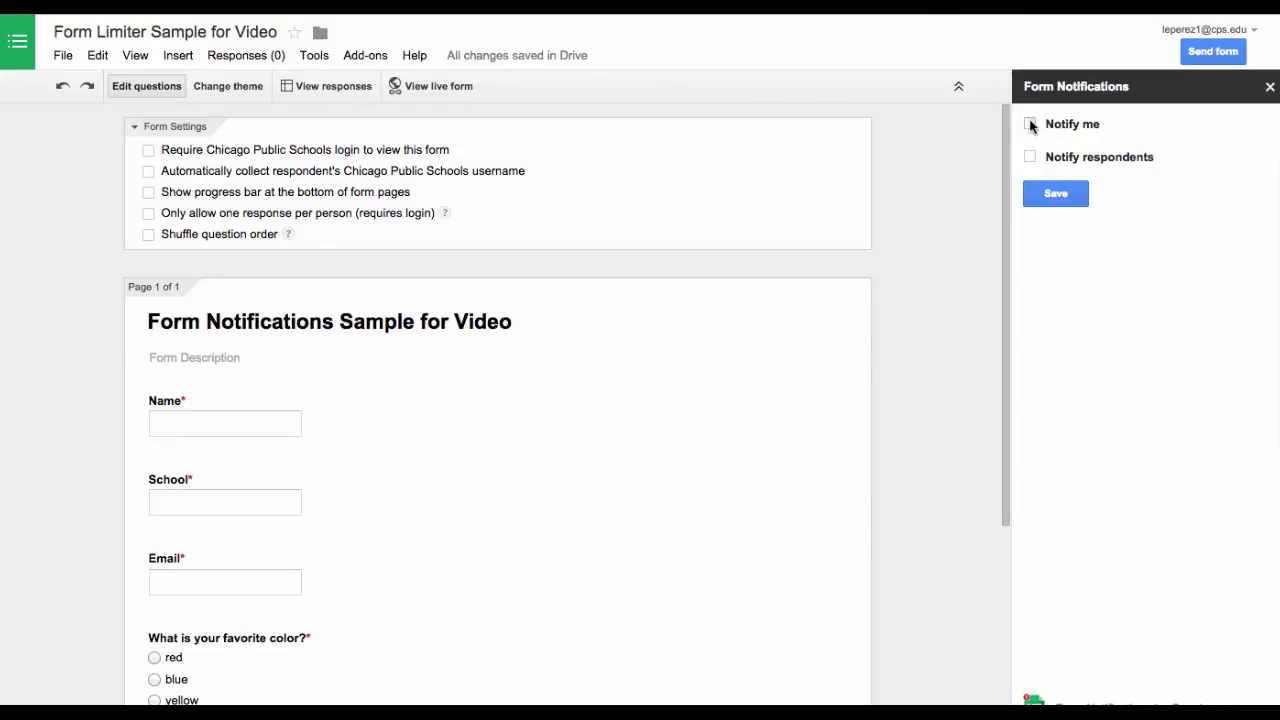
Enable owner notifications every 15 responses, keep respondent notifications off, and save.
{"action": "left_click", "coordinate": [1030, 124]}
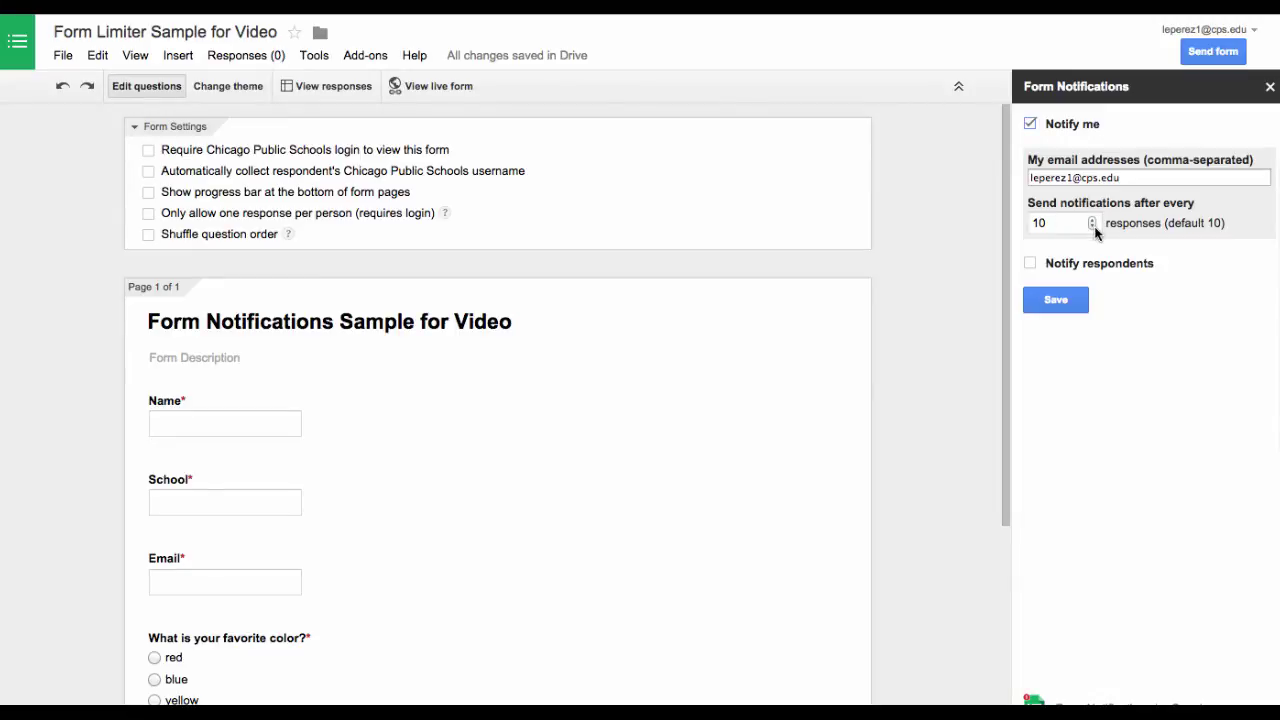
{"action": "left_click_drag", "start_coordinate": [1068, 223], "coordinate": [1032, 221]}
{"action": "type", "text": "15"}
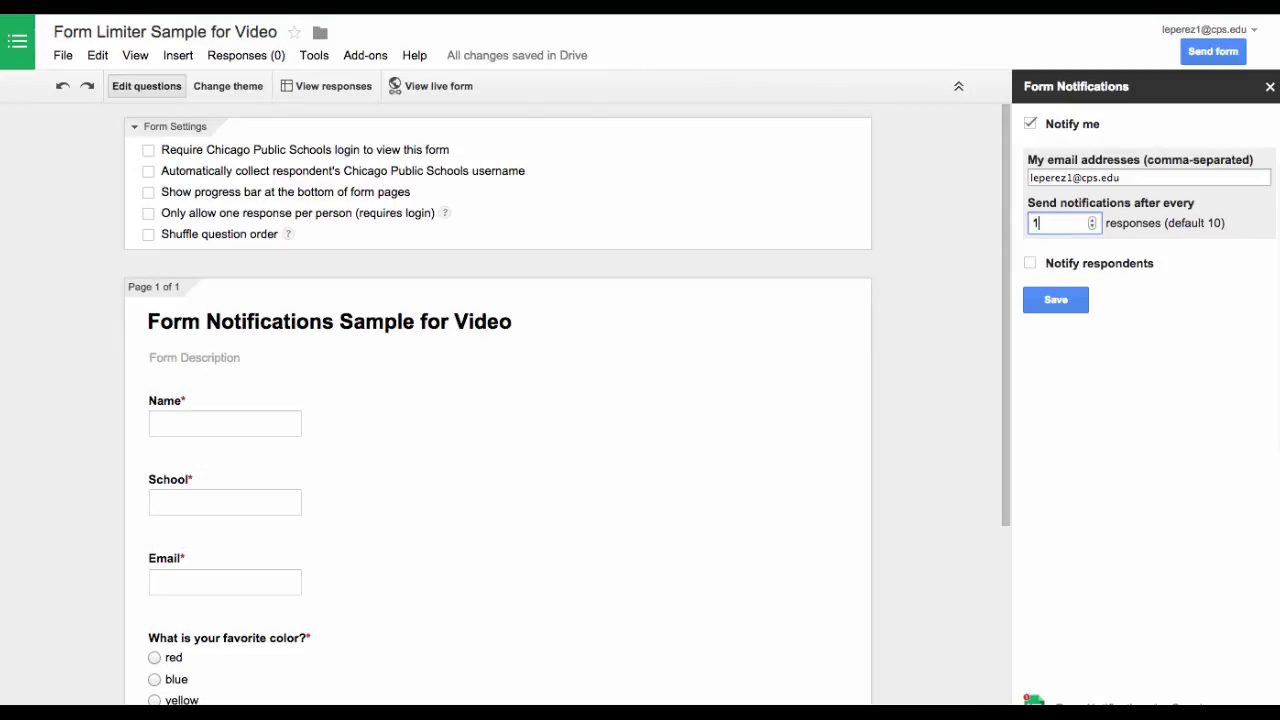
{"action": "left_click", "coordinate": [1085, 254]}
{"action": "left_click", "coordinate": [1032, 262]}
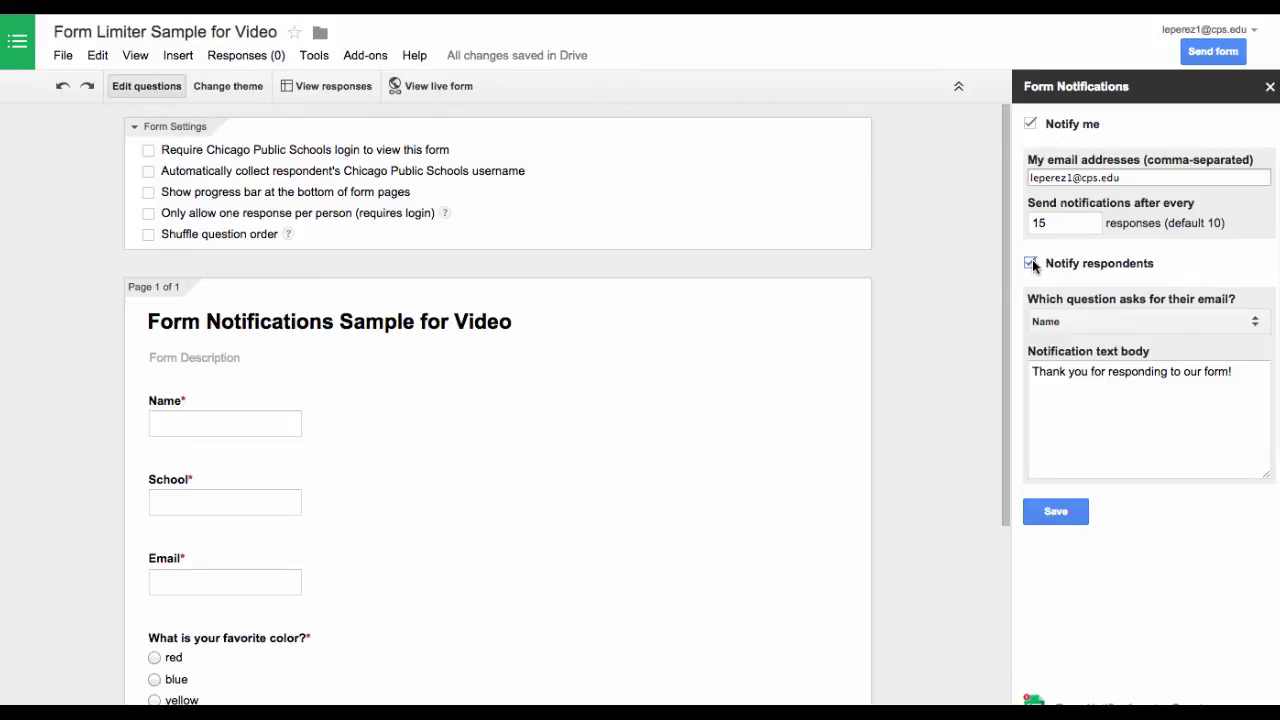
{"action": "left_click", "coordinate": [1032, 263]}
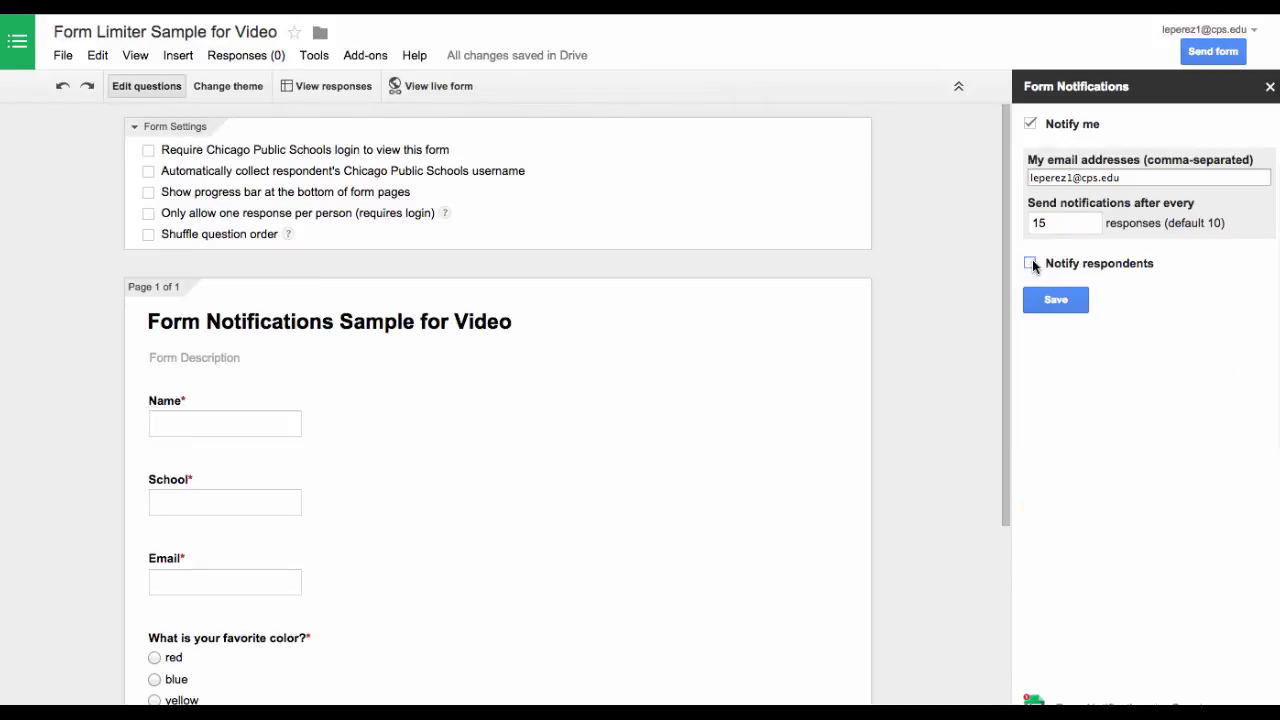
{"action": "left_click", "coordinate": [1051, 304]}
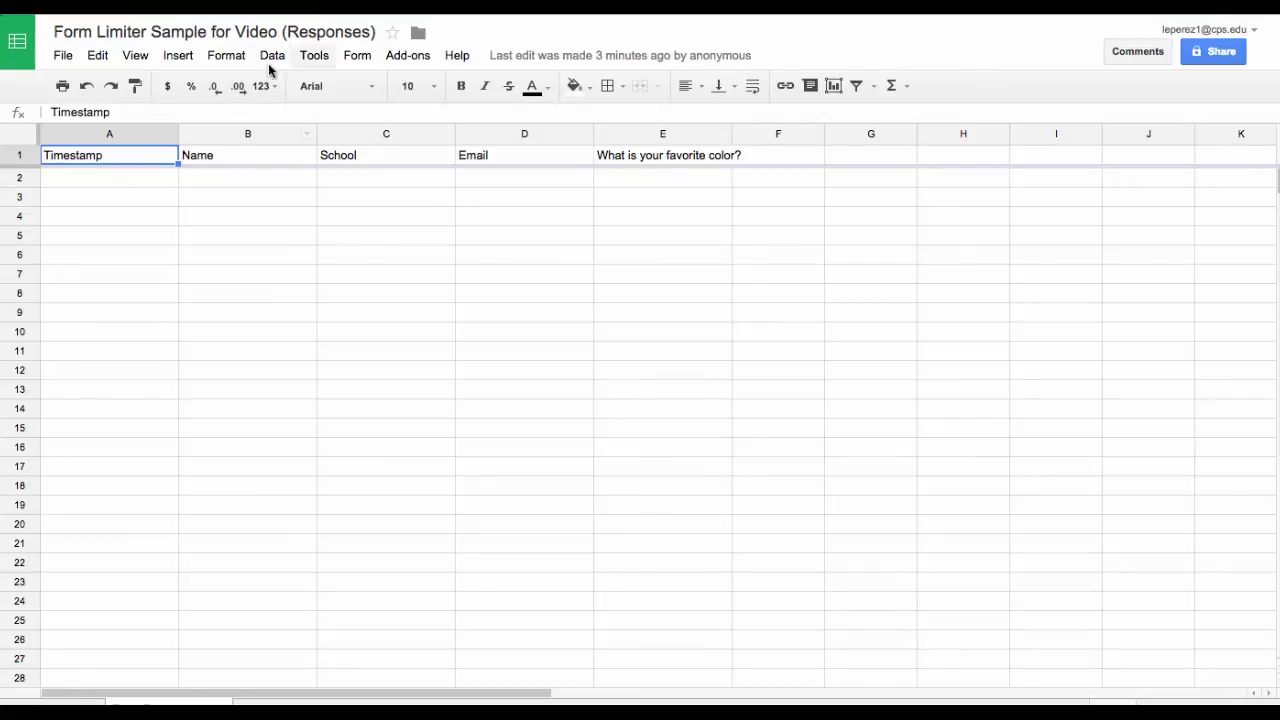
{"action": "left_click", "coordinate": [353, 61]}
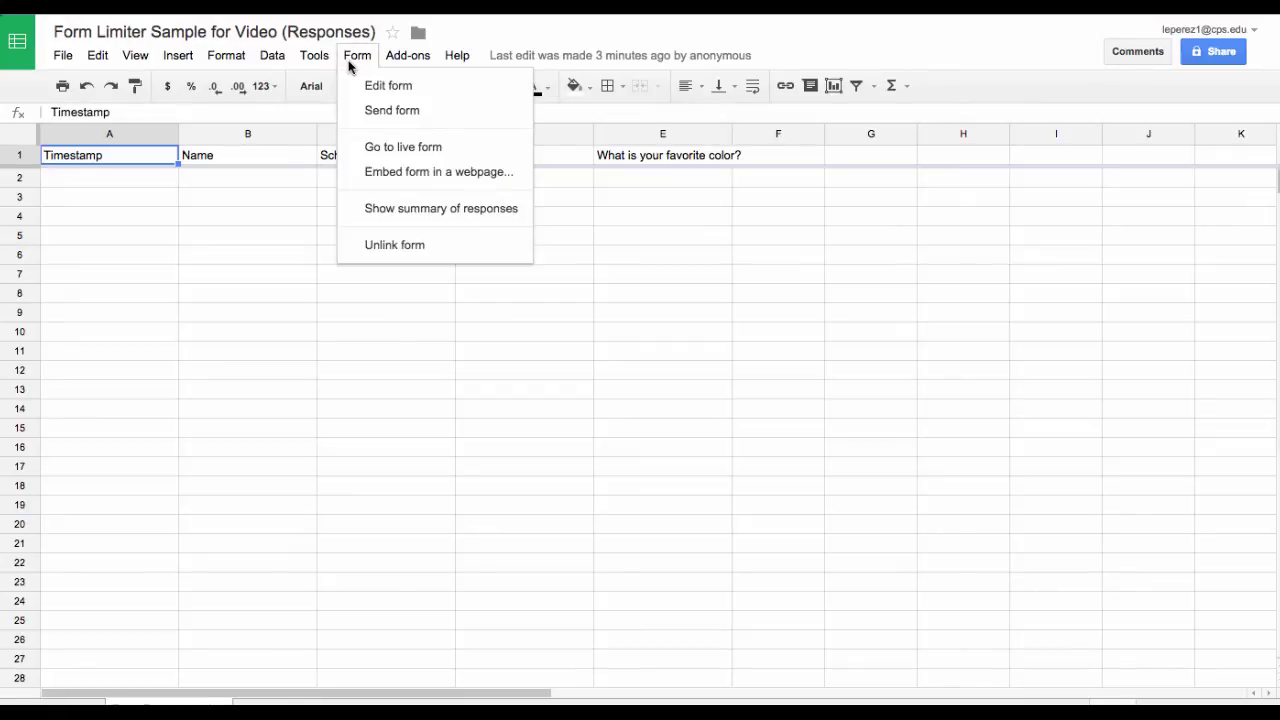
{"action": "mouse_move", "coordinate": [311, 65]}
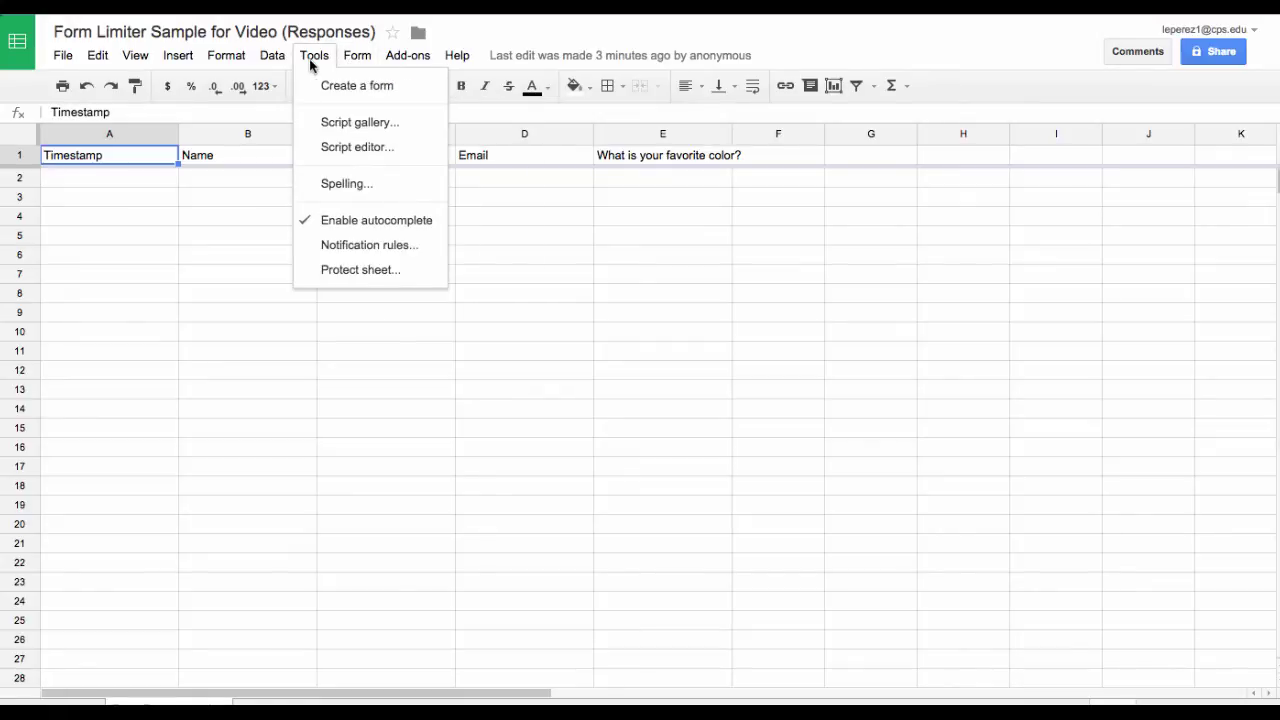
{"action": "left_click", "coordinate": [342, 255]}
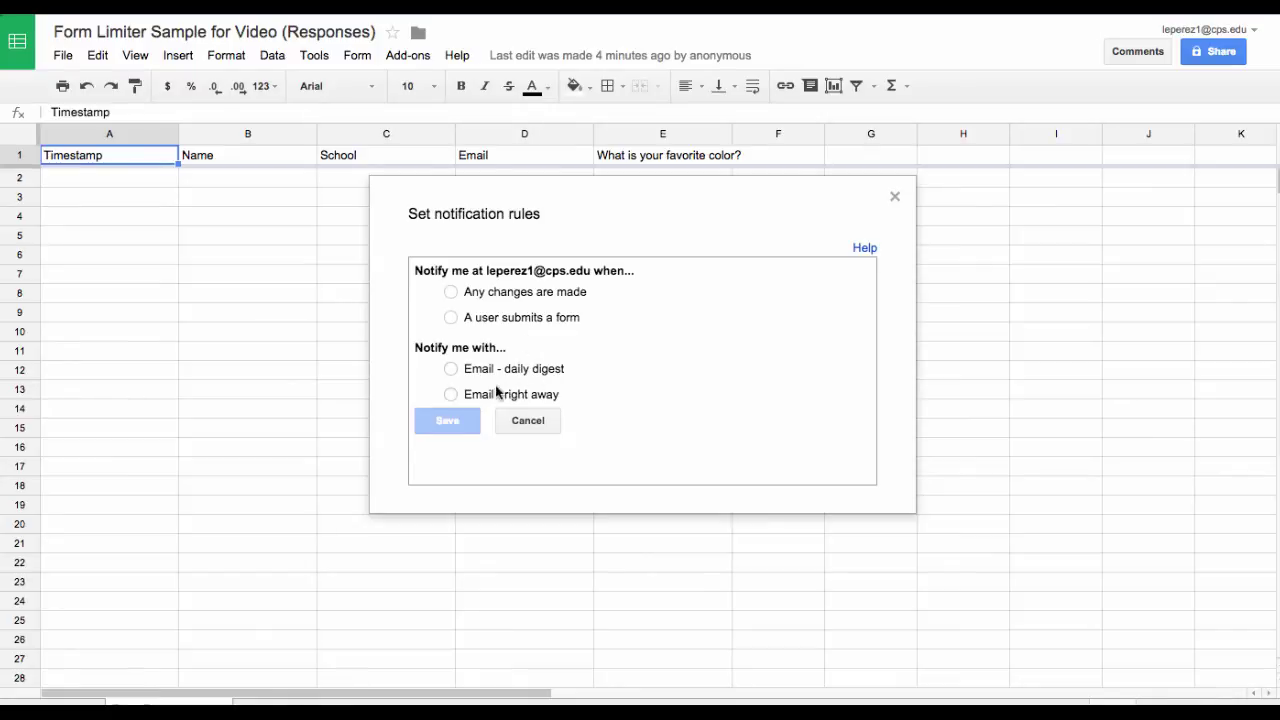
{"action": "left_click", "coordinate": [537, 423]}
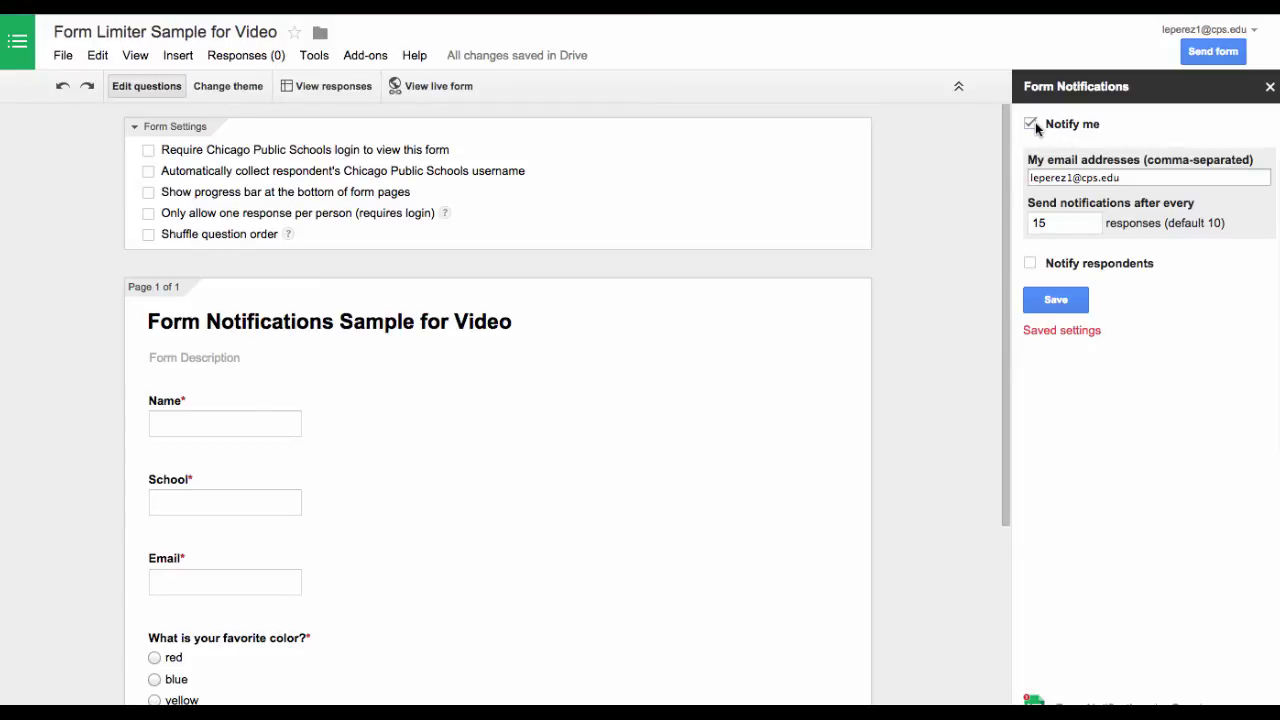
Turn off owner notifications and email respondents at the Email question's address.
{"action": "left_click", "coordinate": [1031, 124]}
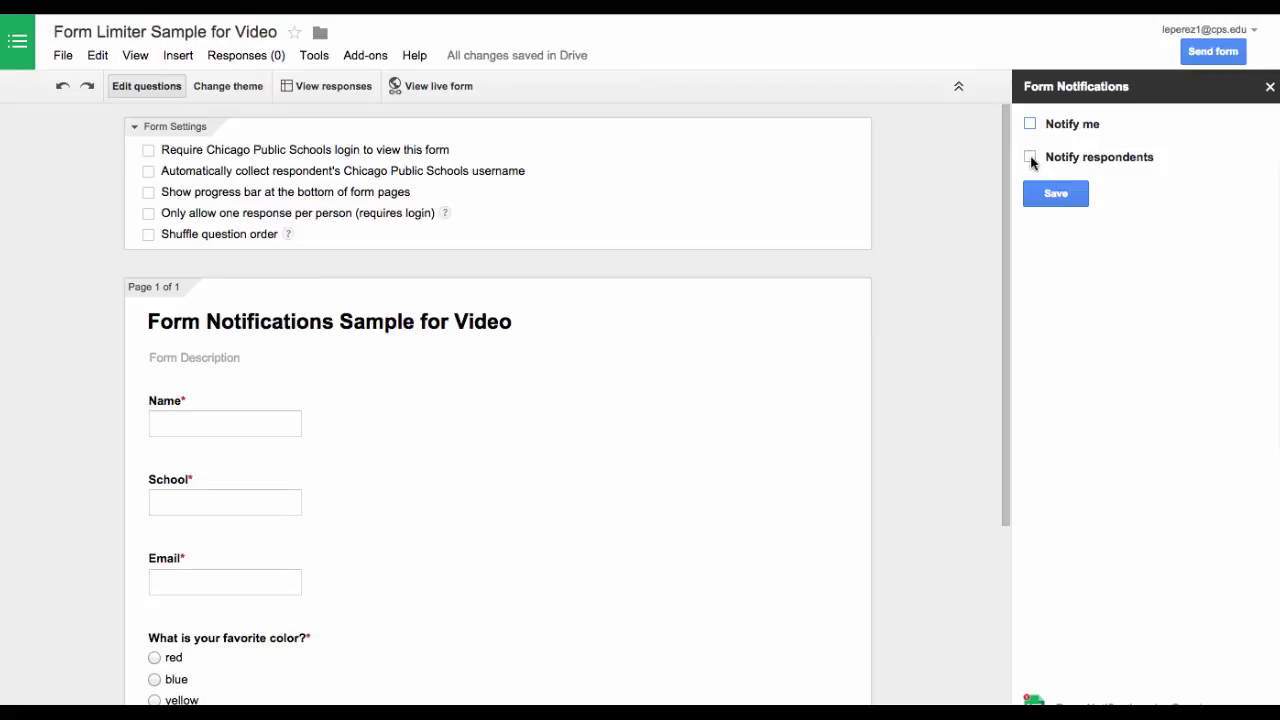
{"action": "left_click", "coordinate": [1031, 158]}
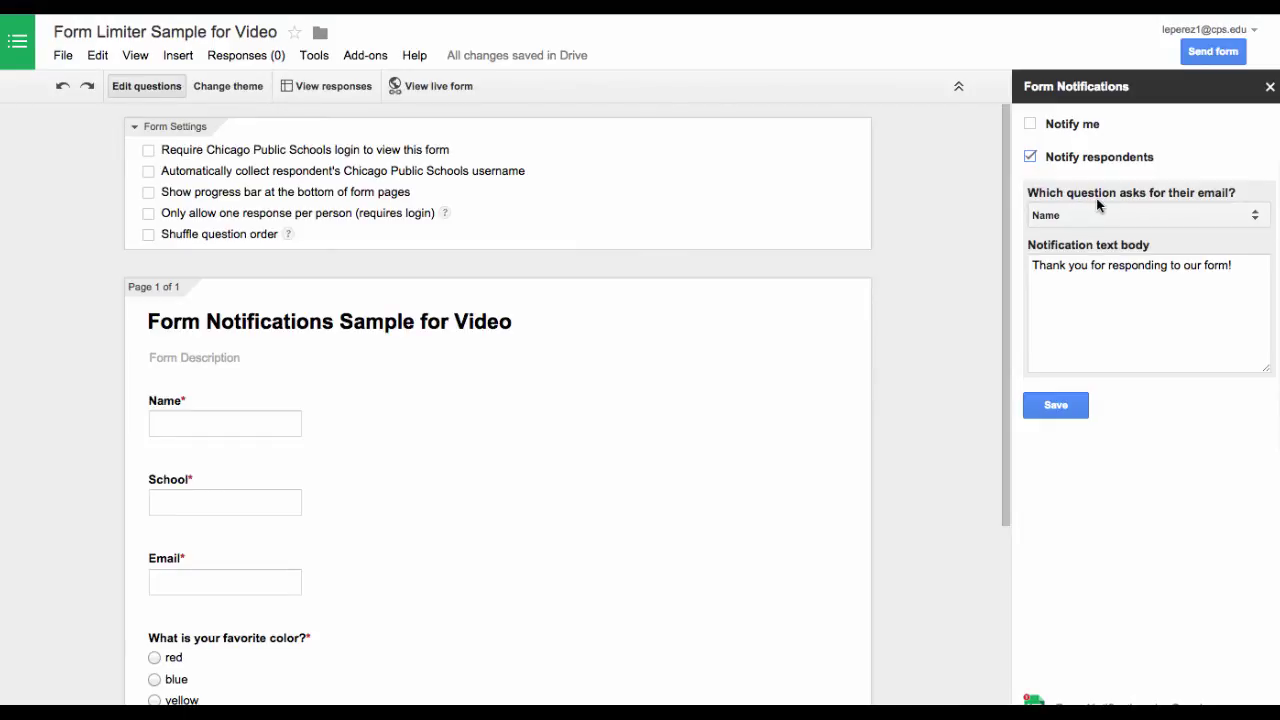
{"action": "scroll", "coordinate": [577, 437], "scroll_direction": "down", "scroll_amount": 5}
{"action": "scroll", "coordinate": [577, 437], "scroll_direction": "up", "scroll_amount": 4}
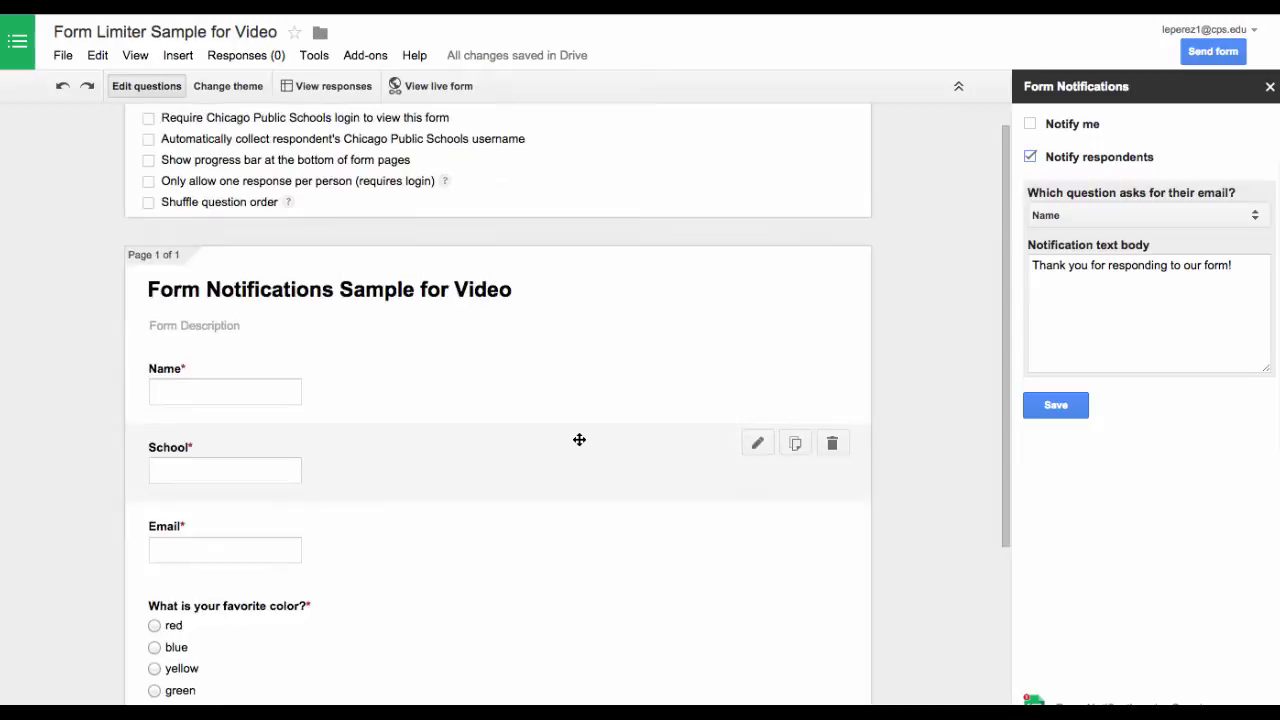
{"action": "left_click", "coordinate": [1257, 218]}
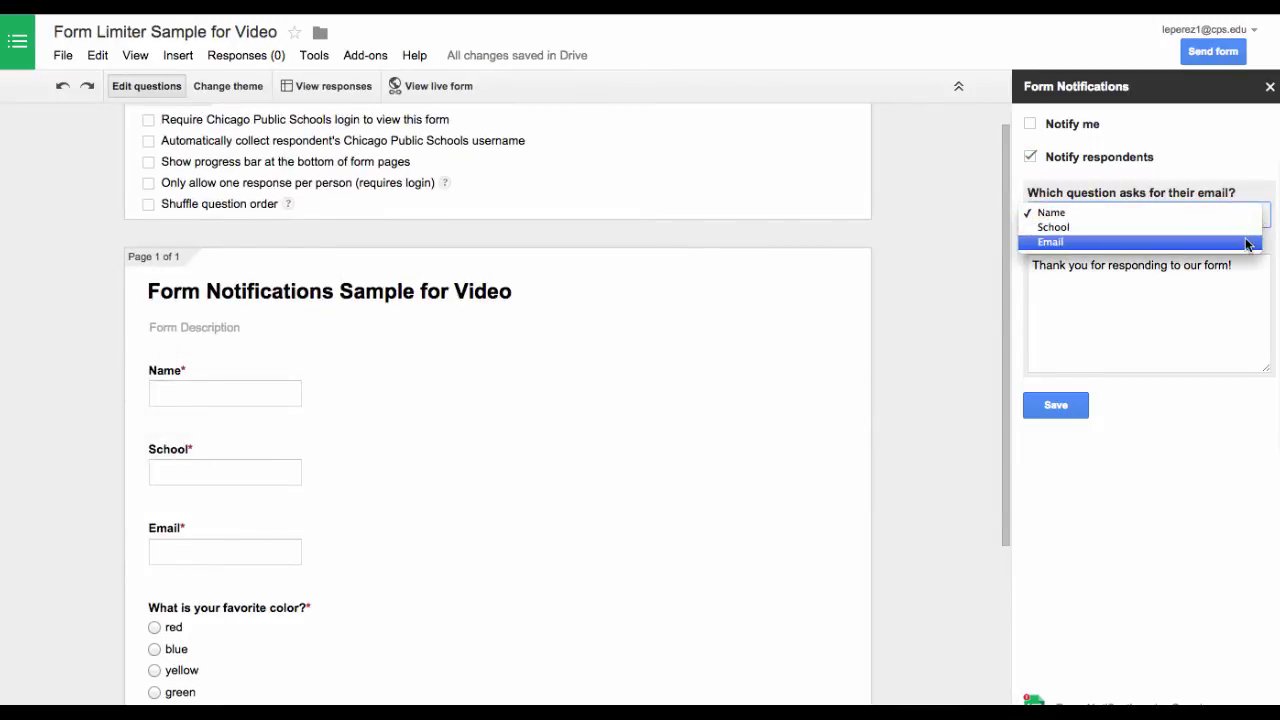
{"action": "left_click", "coordinate": [1247, 243]}
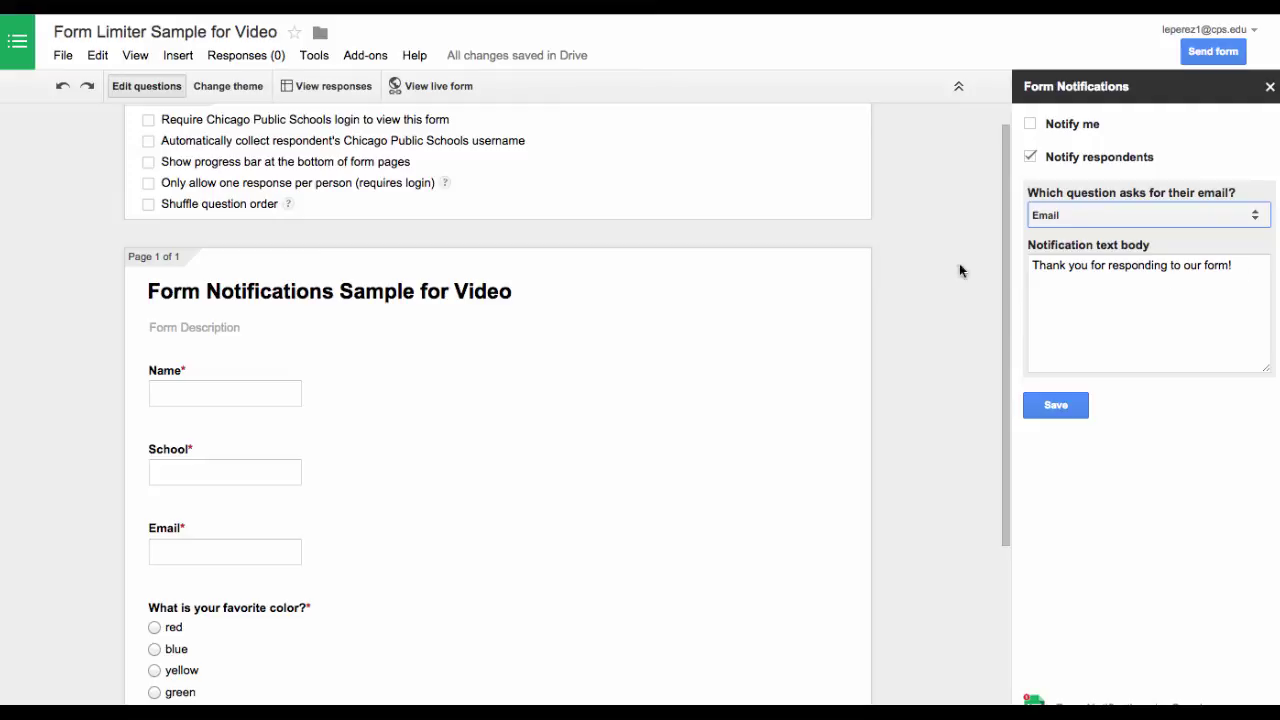
{"action": "scroll", "coordinate": [780, 417], "scroll_direction": "down", "scroll_amount": 2}
{"action": "scroll", "coordinate": [781, 417], "scroll_direction": "up", "scroll_amount": 1}
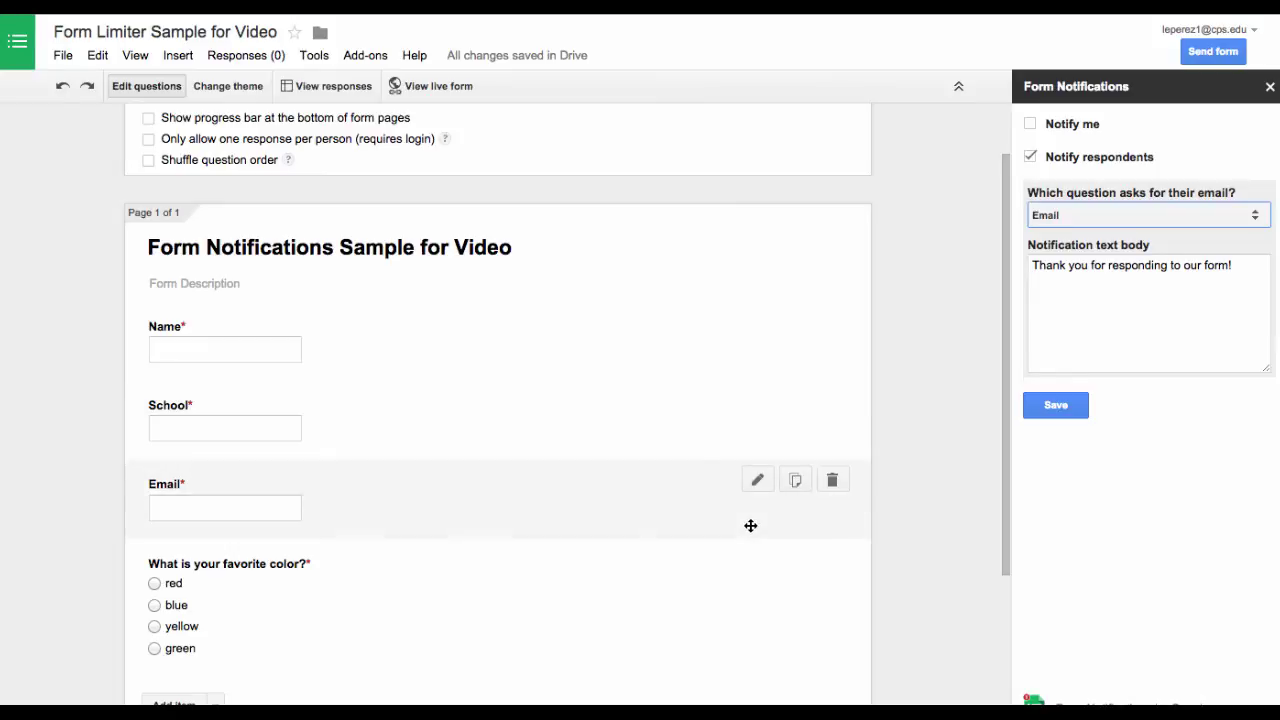
{"action": "scroll", "coordinate": [751, 525], "scroll_direction": "down", "scroll_amount": 5}
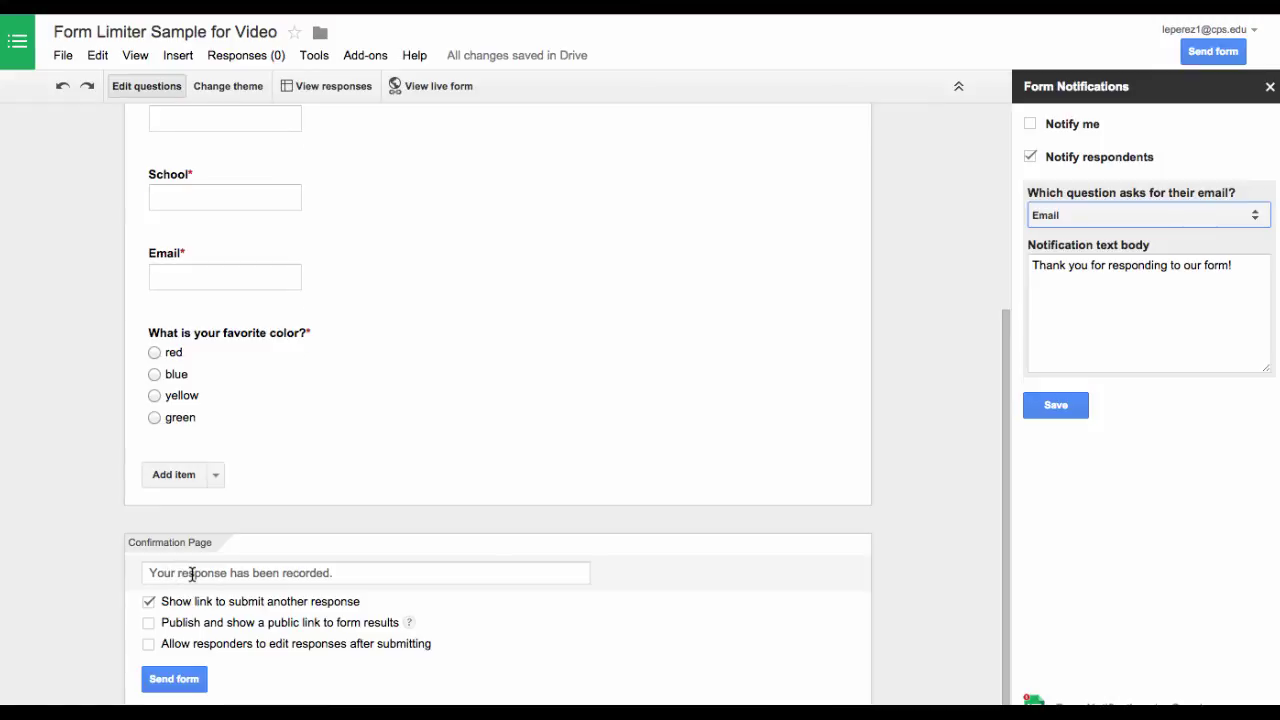
{"action": "scroll", "coordinate": [200, 565], "scroll_direction": "up", "scroll_amount": 2}
{"action": "scroll", "coordinate": [551, 543], "scroll_direction": "up", "scroll_amount": 3}
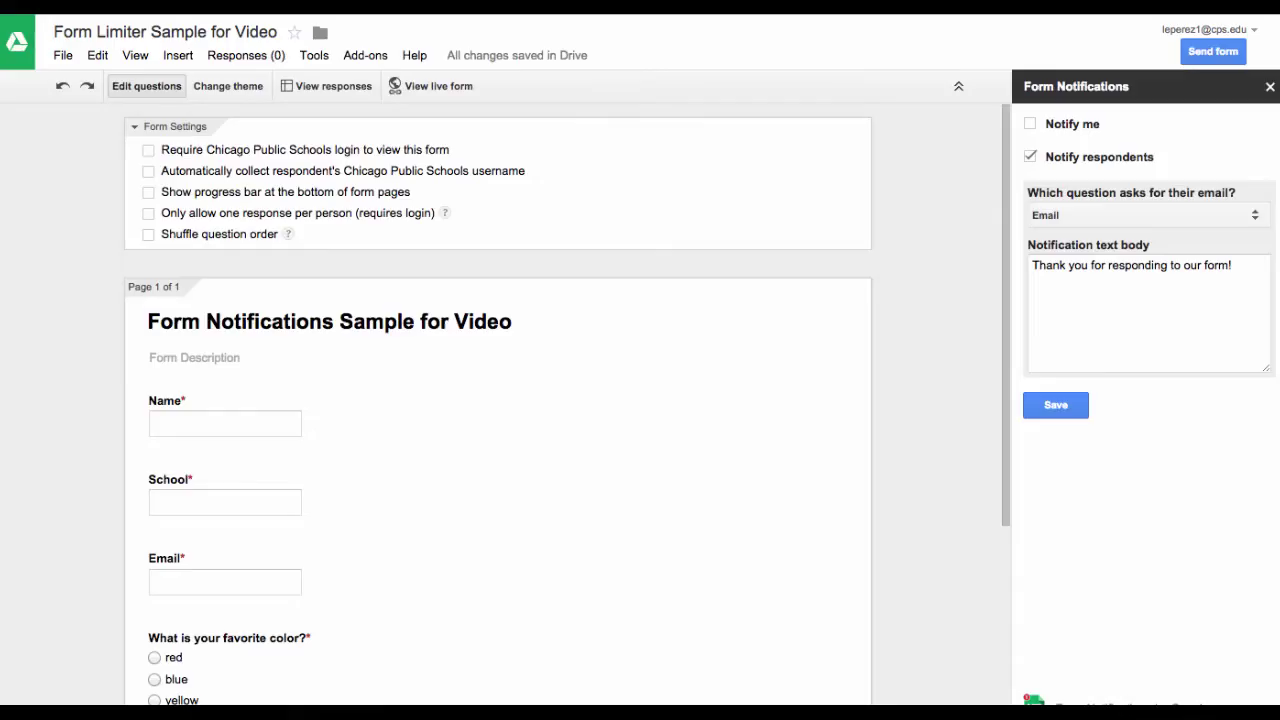
{"action": "scroll", "coordinate": [434, 543], "scroll_direction": "down", "scroll_amount": 3}
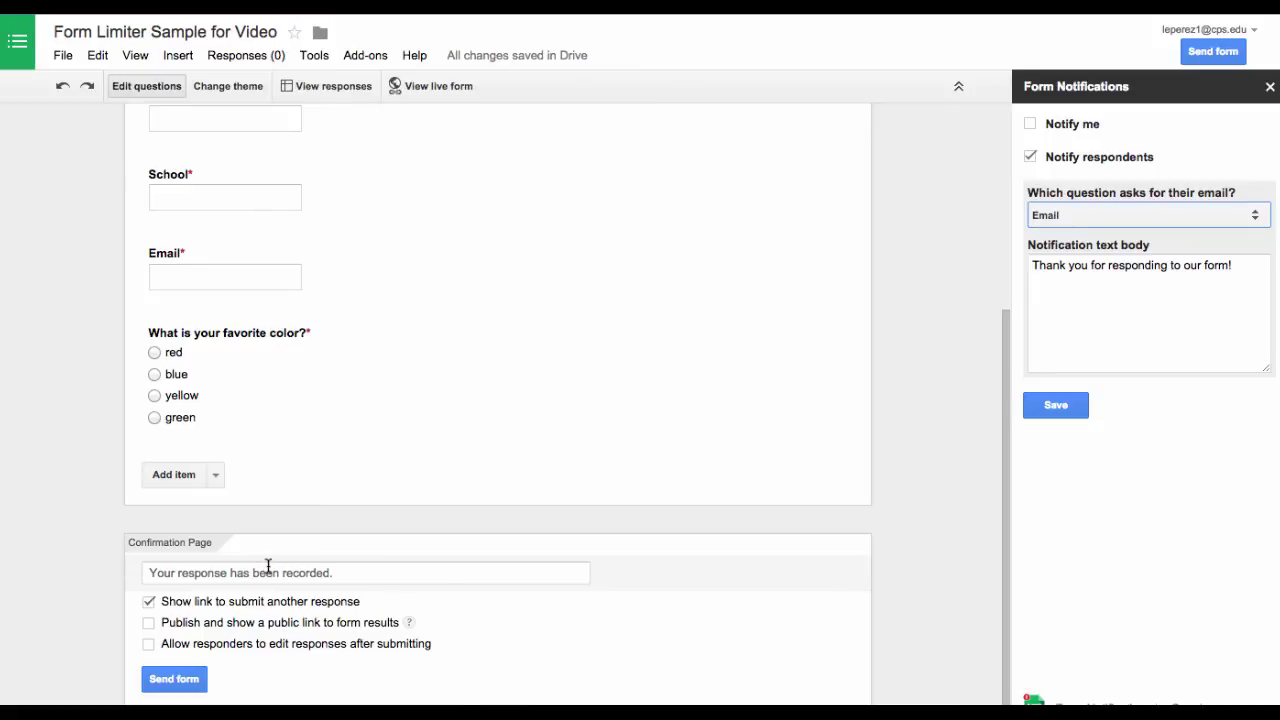
{"action": "scroll", "coordinate": [455, 552], "scroll_direction": "up", "scroll_amount": 1}
{"action": "scroll", "coordinate": [455, 552], "scroll_direction": "down", "scroll_amount": 1}
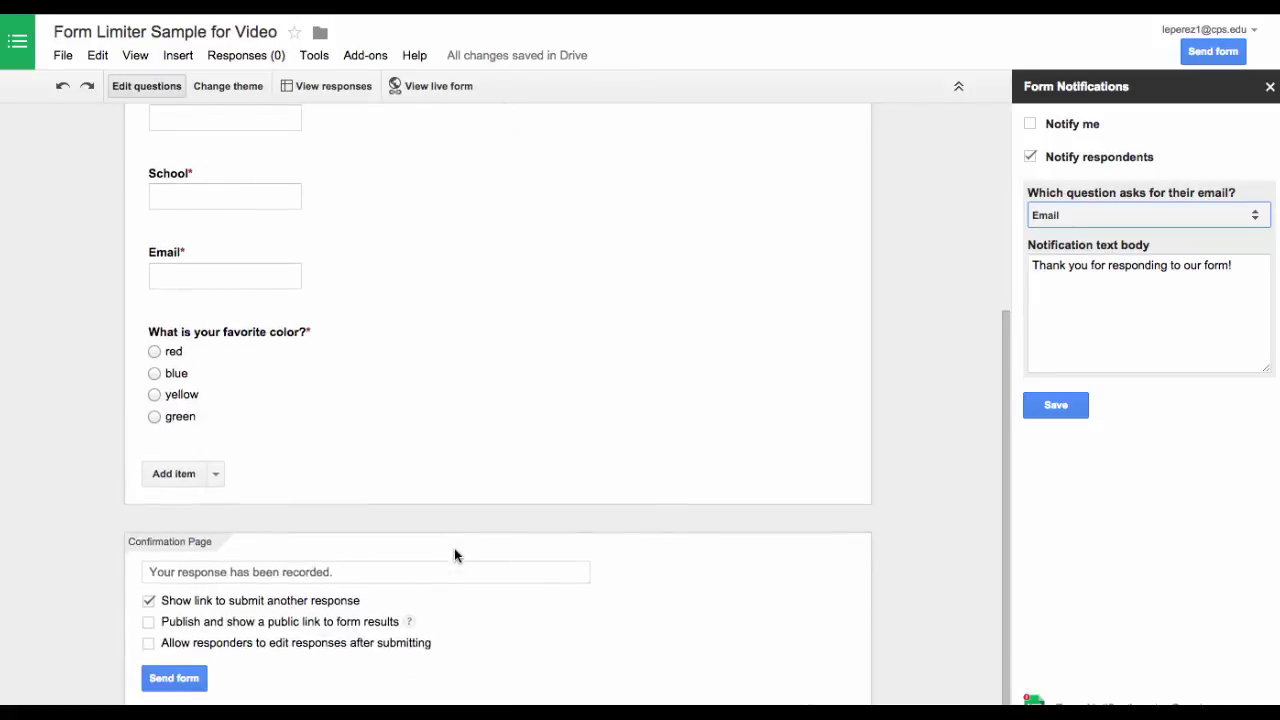